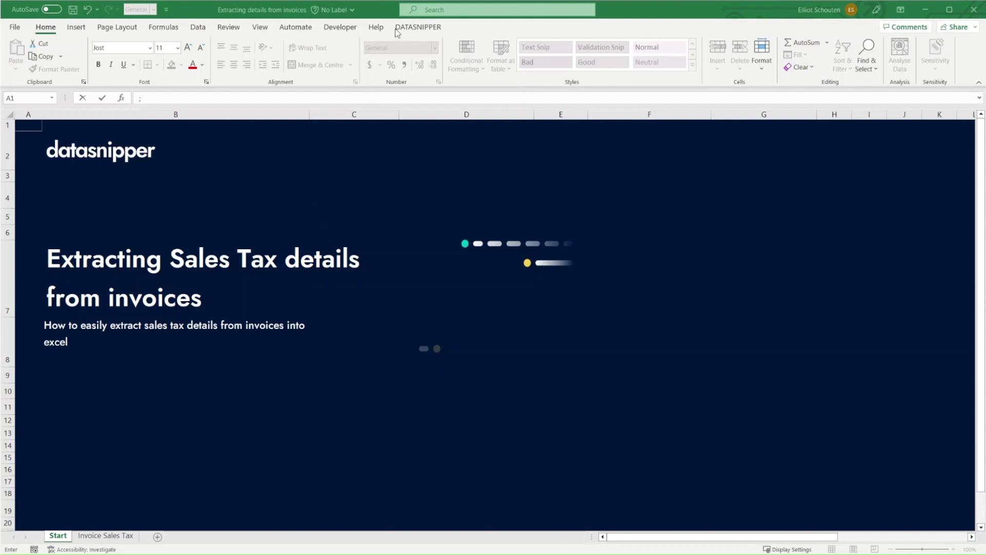
Step: Import all 20 PDFs from the Supporting documents folder into DataSnipper
left_click(417, 27)
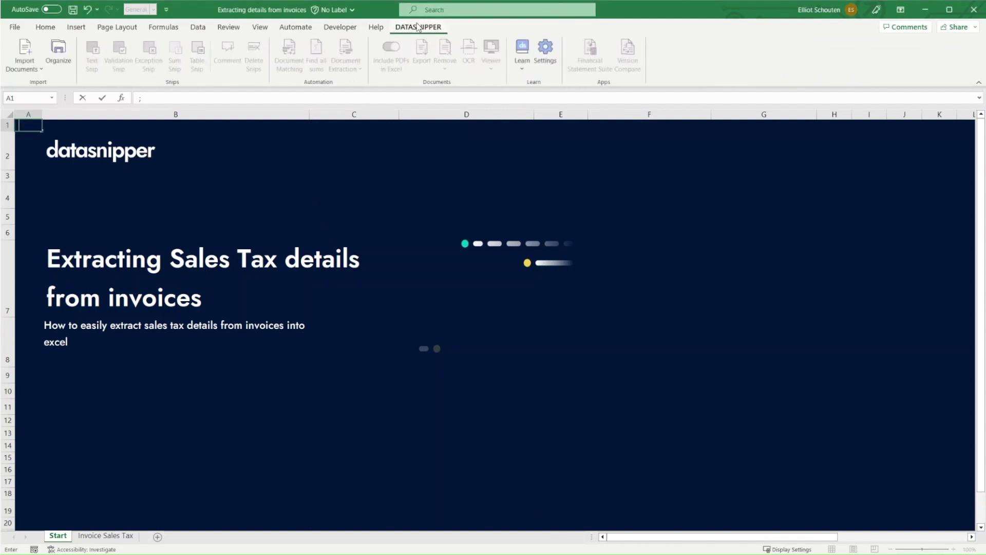
left_click(23, 46)
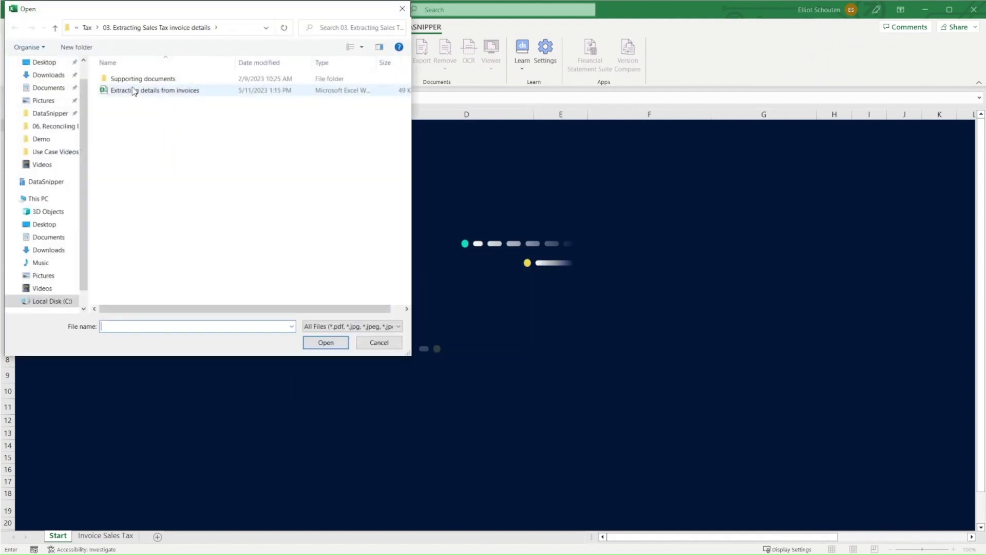
double_click(134, 83)
left_click(169, 197)
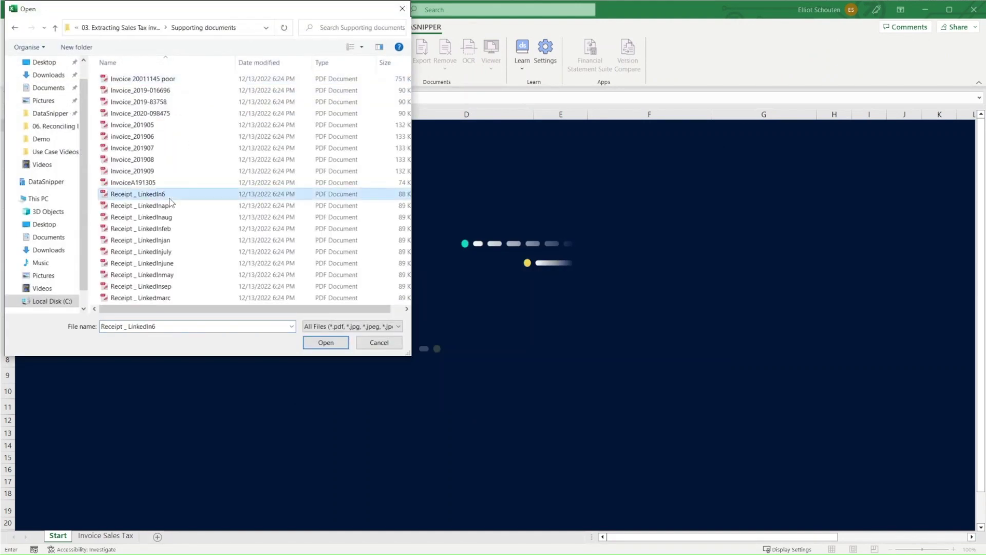
key("ctrl+a")
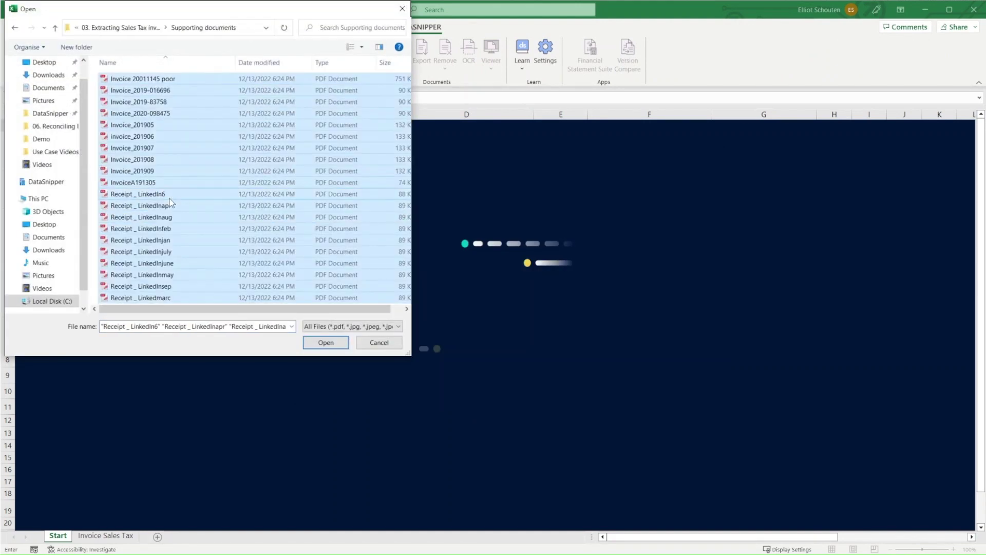
left_click(326, 343)
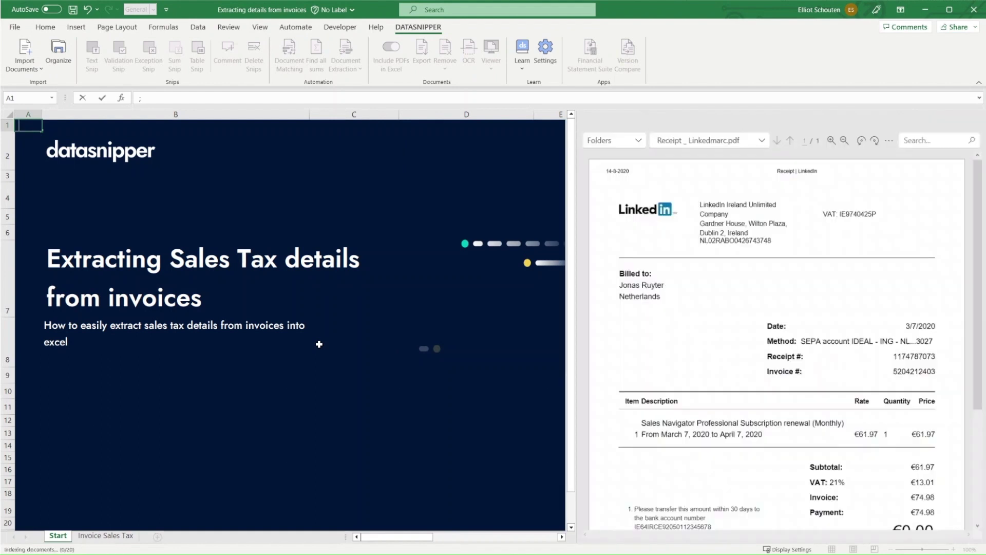
left_click(319, 344)
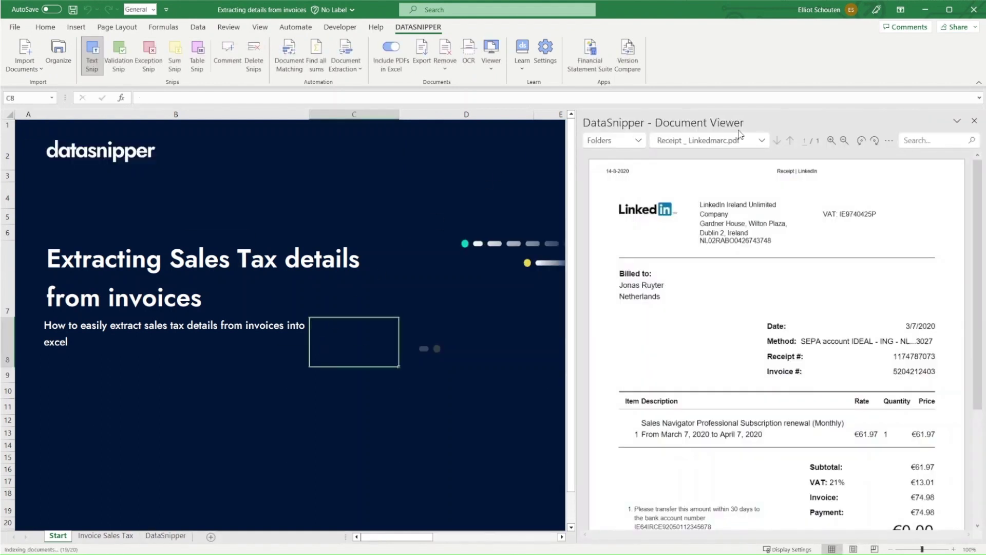
left_click(761, 141)
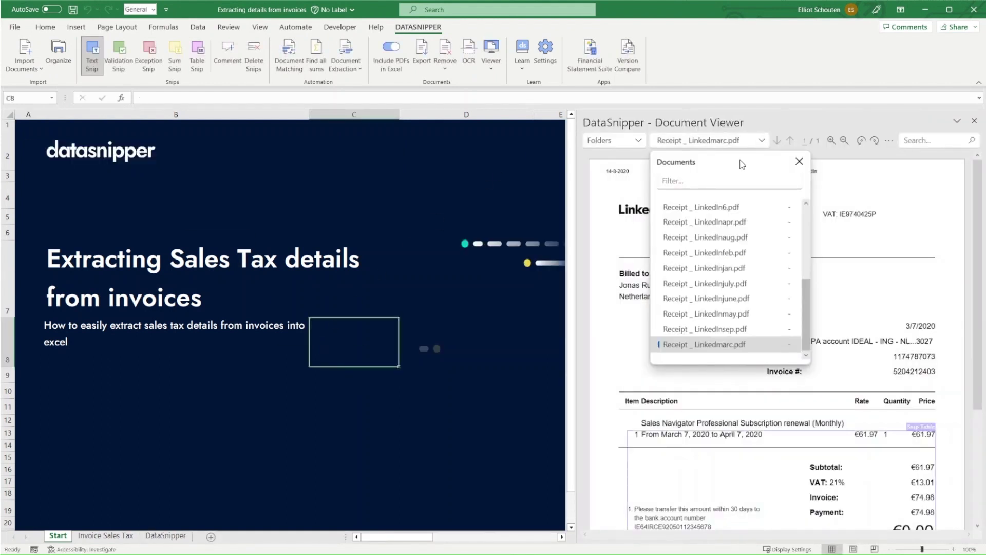
left_click(722, 251)
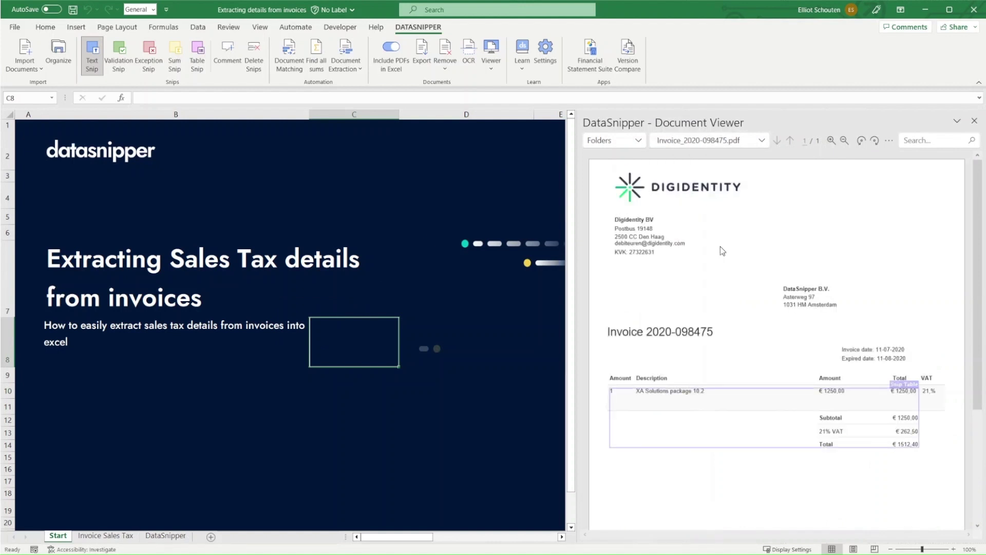
left_click(749, 147)
left_click(738, 221)
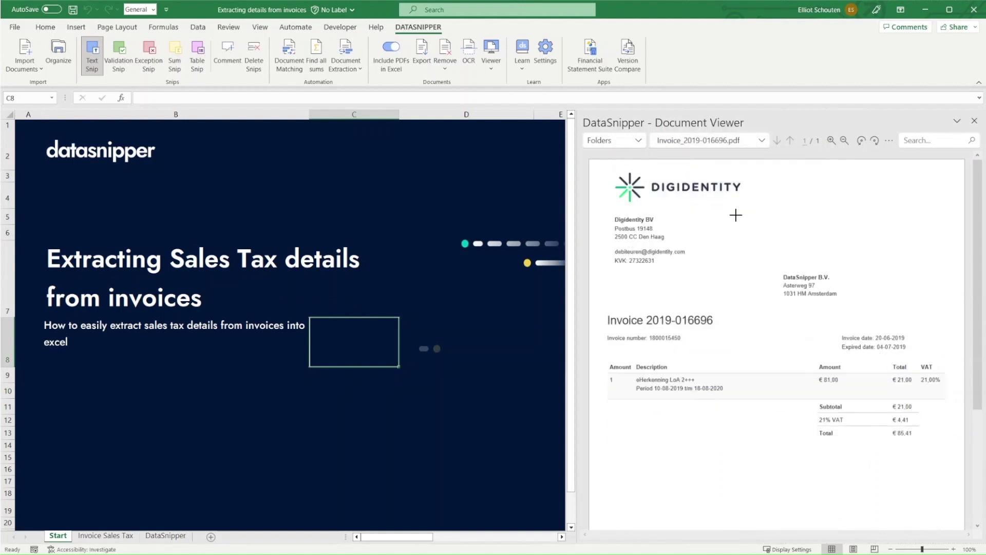
left_click(709, 141)
left_click(700, 201)
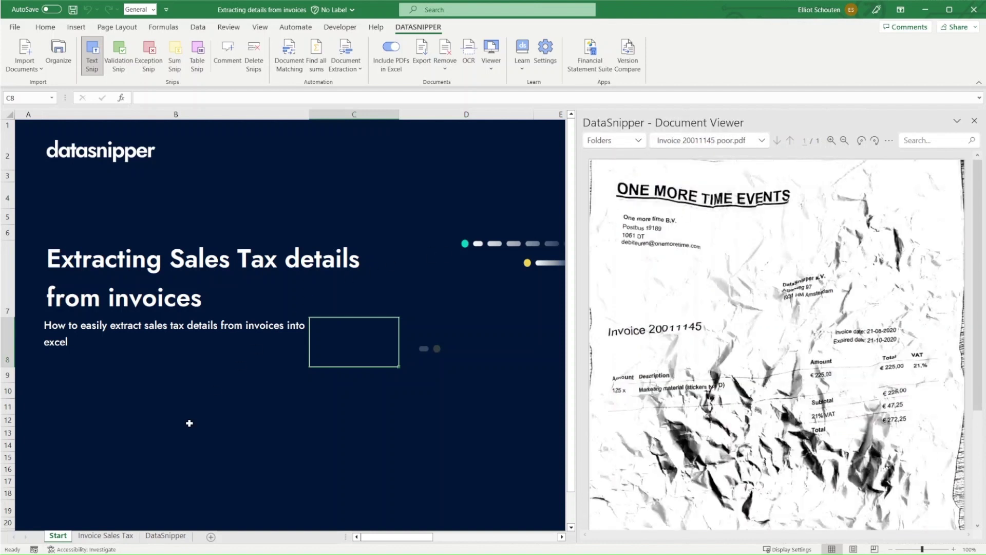
left_click(116, 537)
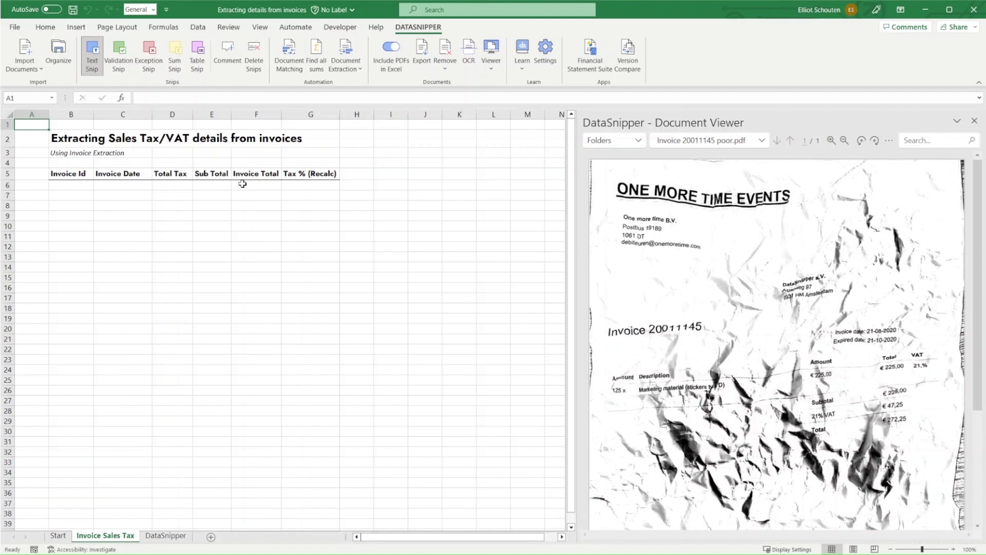
Step: Run Invoice Extraction on all invoices for Invoice ID, Invoice Date, Total Tax, Sub Total and Invoice Total
left_click(355, 64)
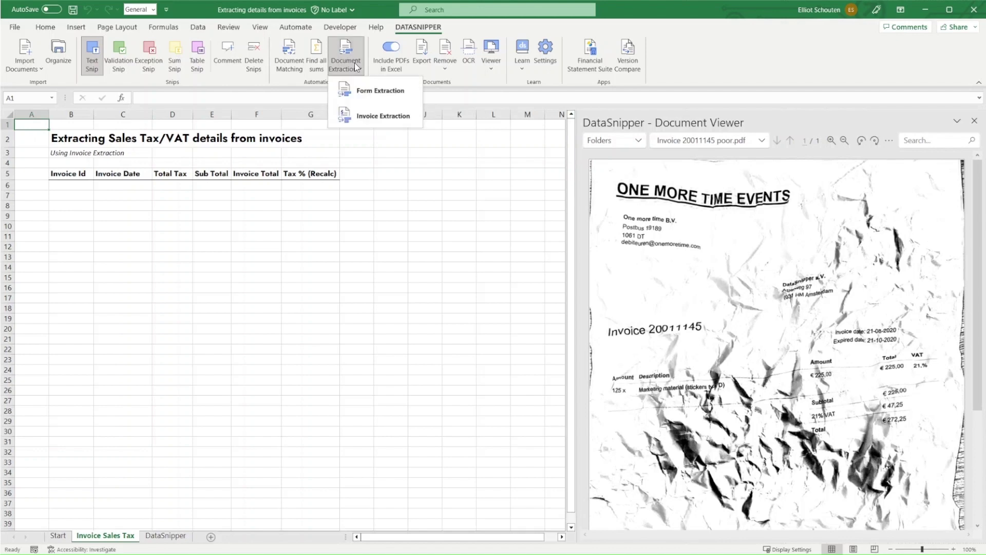
left_click(357, 110)
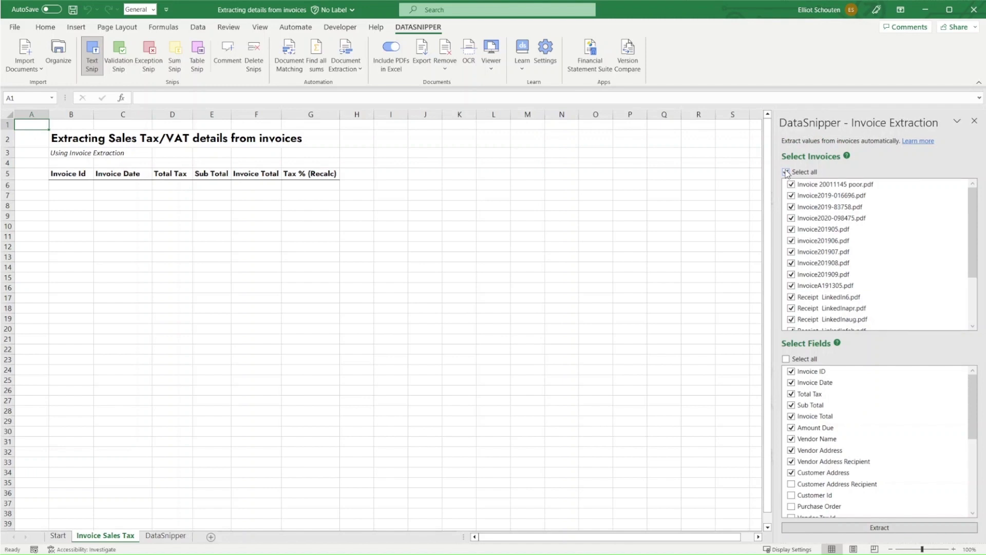
left_click(787, 172)
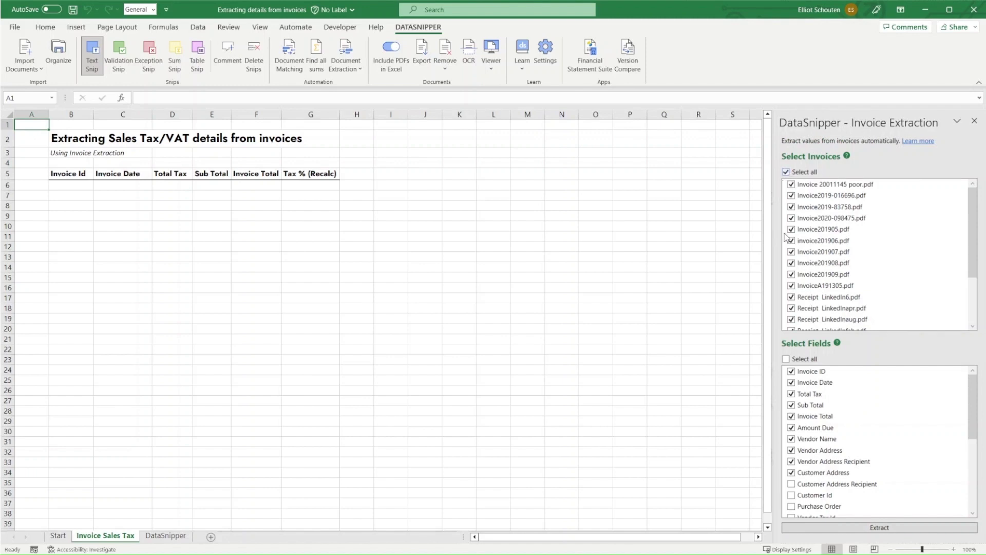
left_click(786, 359)
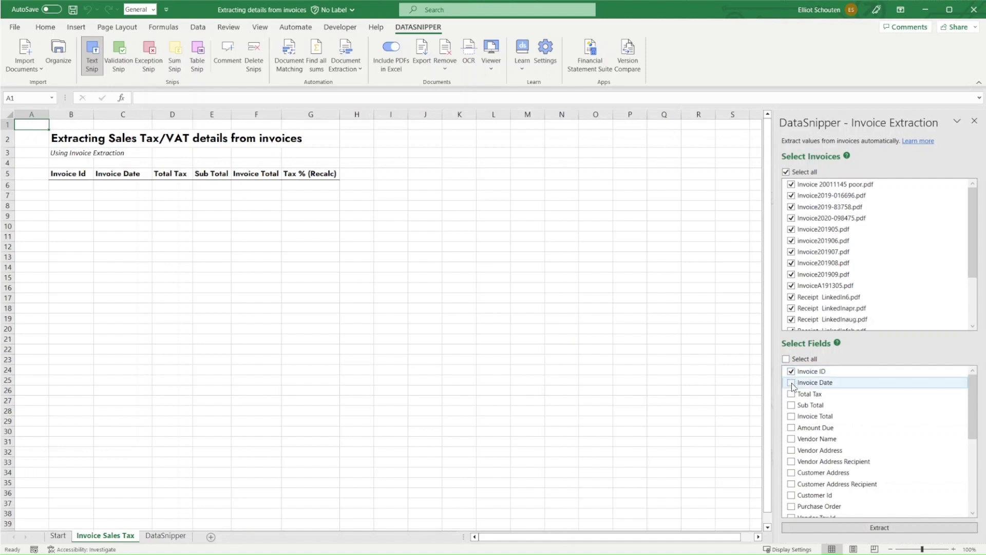
left_click(790, 382)
left_click(791, 394)
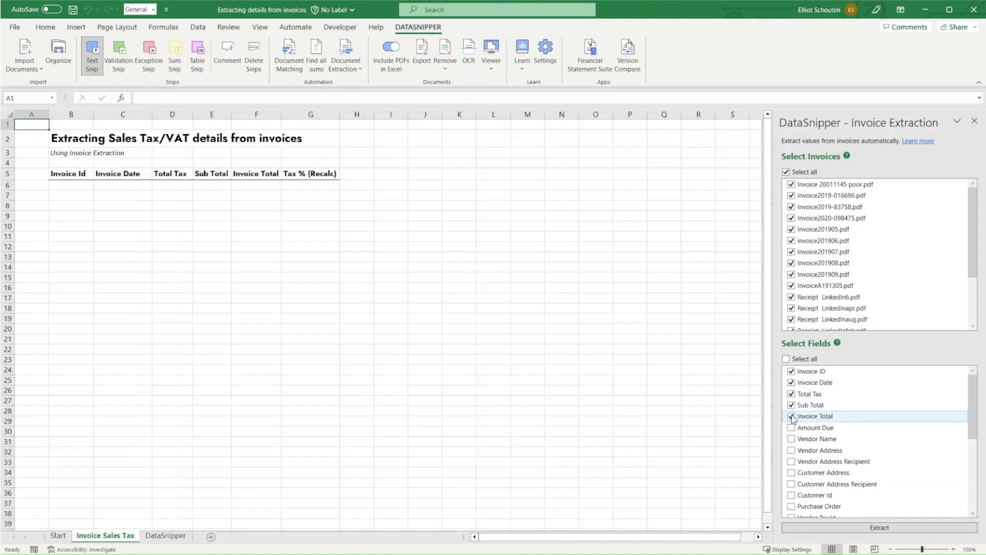
left_click(894, 529)
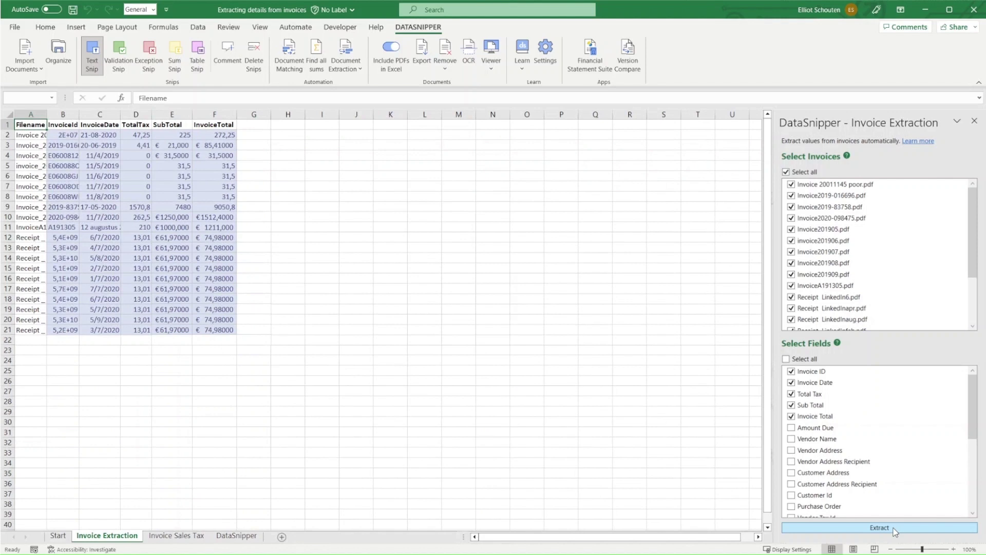
Step: Autofit columns B and C of the Invoice Extraction sheet to show full IDs and dates
double_click(79, 114)
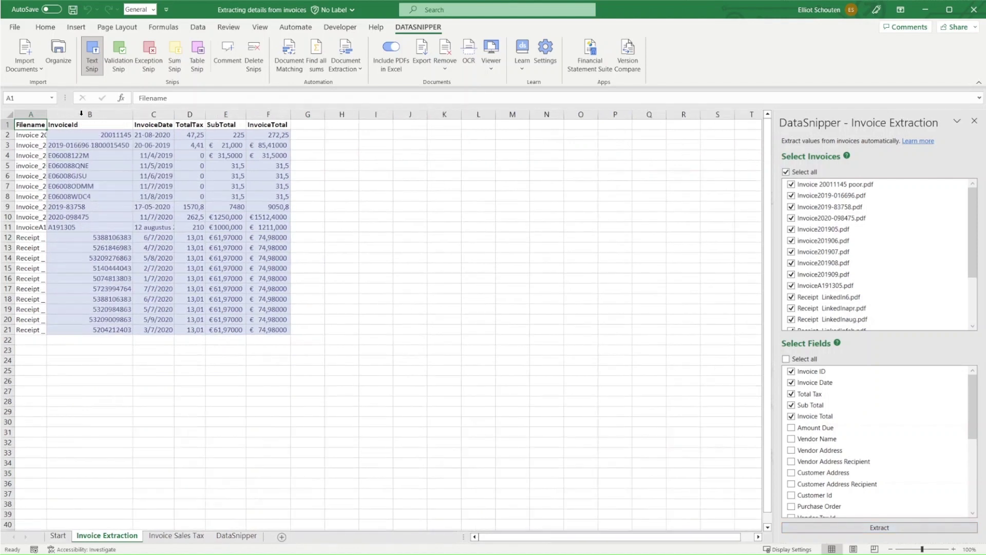
double_click(174, 114)
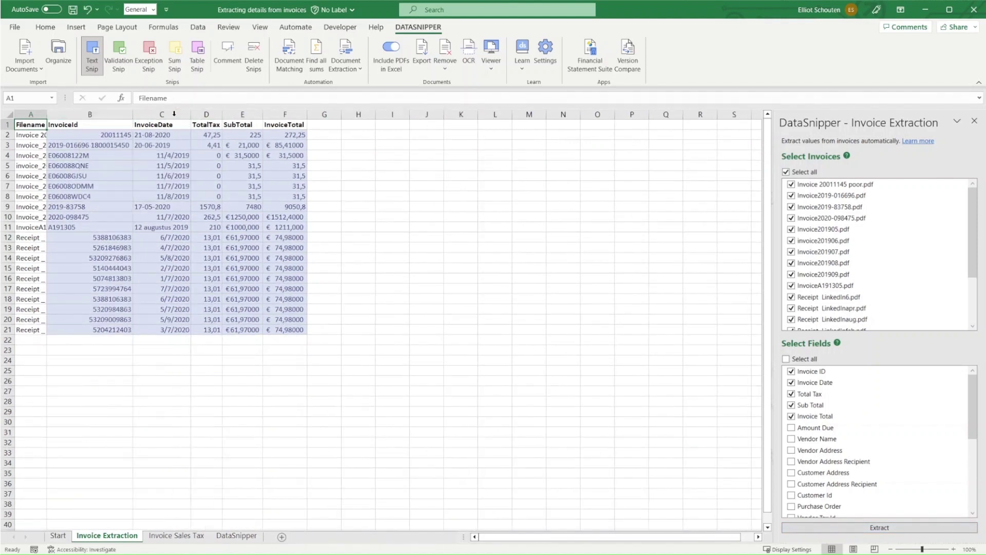
Step: Check the first extracted invoice IDs against their source documents
left_click(108, 135)
key("Down")
key("Down")
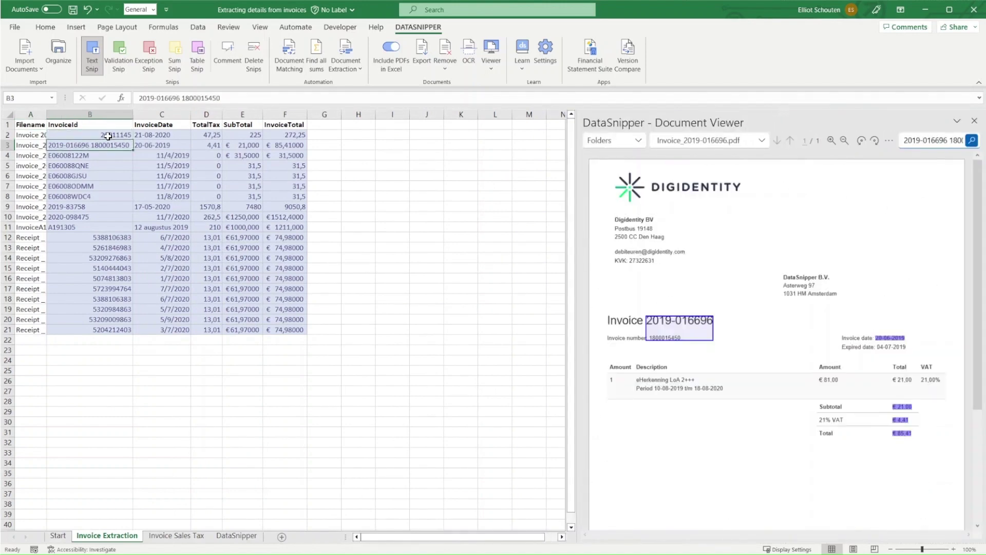
key("Down")
key("Down")
key("Down")
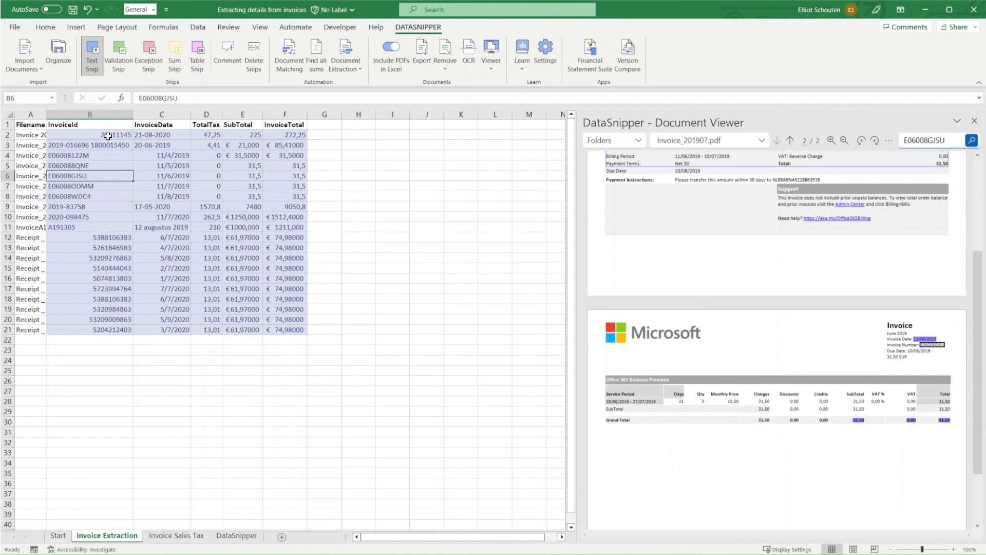
Step: Copy extracted values B2:F21 and paste them as links into Invoice Sales Tax cell B6
left_click_drag(108, 135, 291, 331)
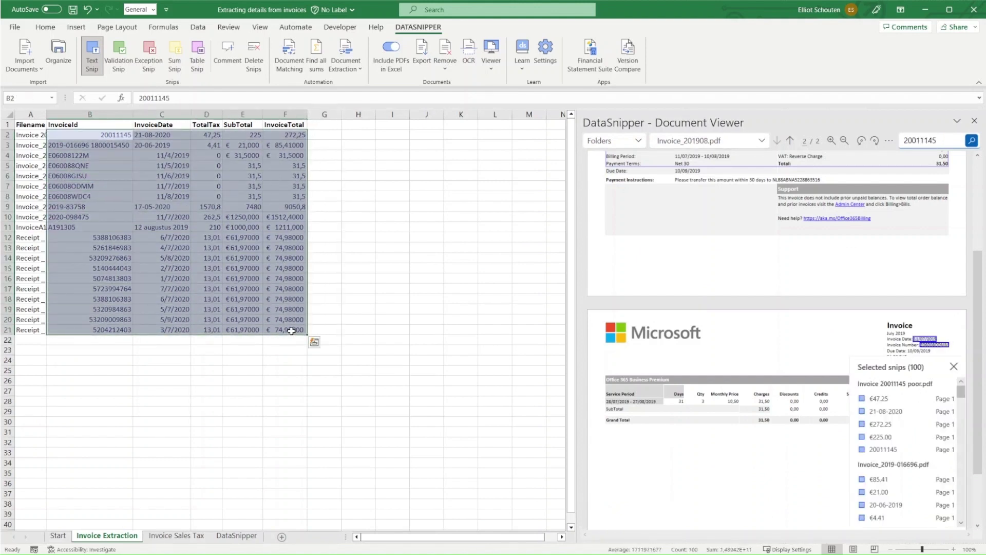
key("ctrl+c")
left_click(165, 534)
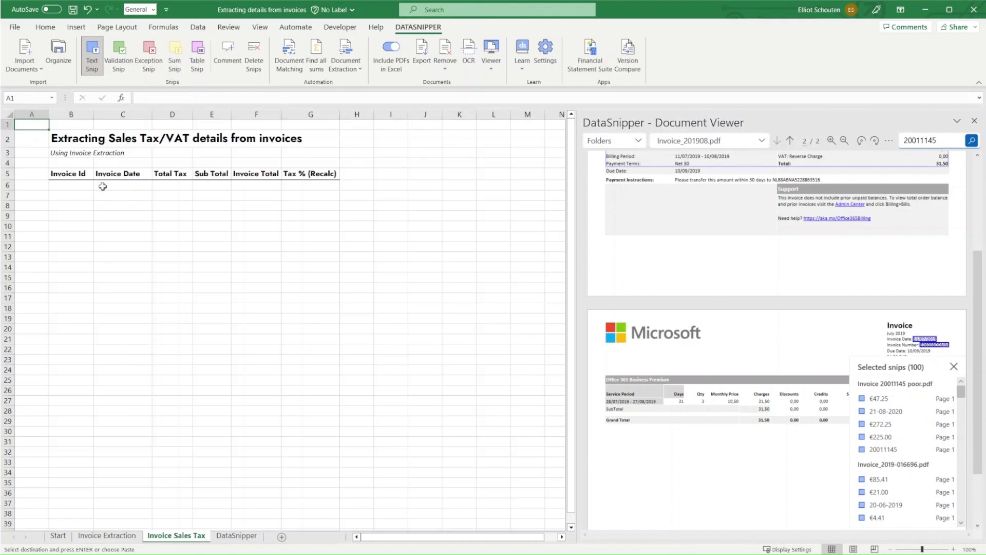
left_click(88, 186)
right_click(86, 189)
left_click(69, 187)
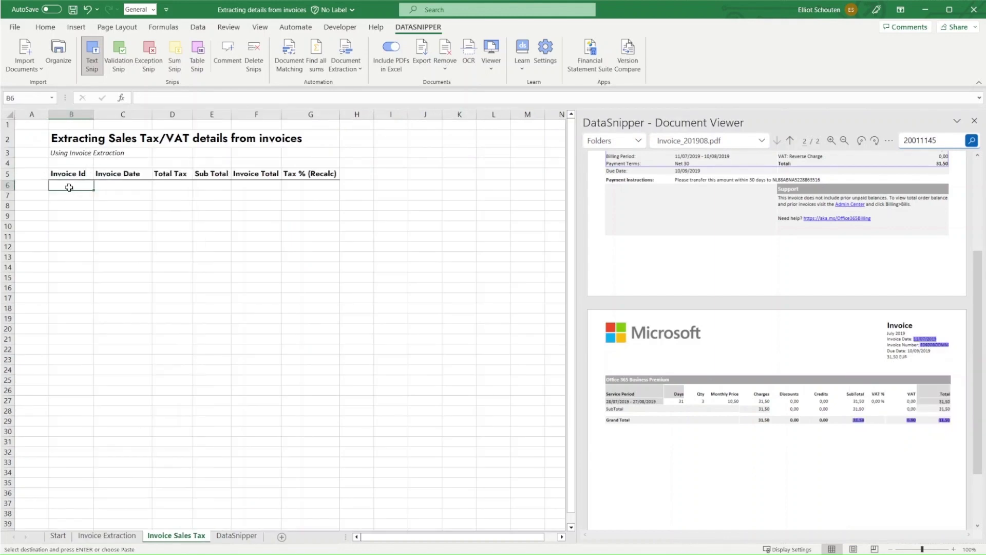
key("ctrl+v")
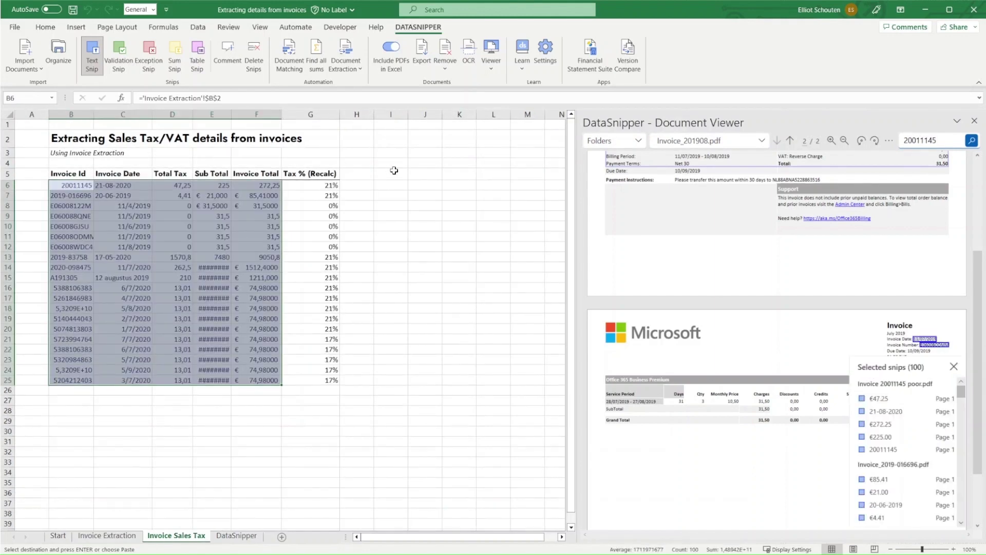
Step: Autofit column E and verify the sub totals from E7 down against their receipts
double_click(231, 114)
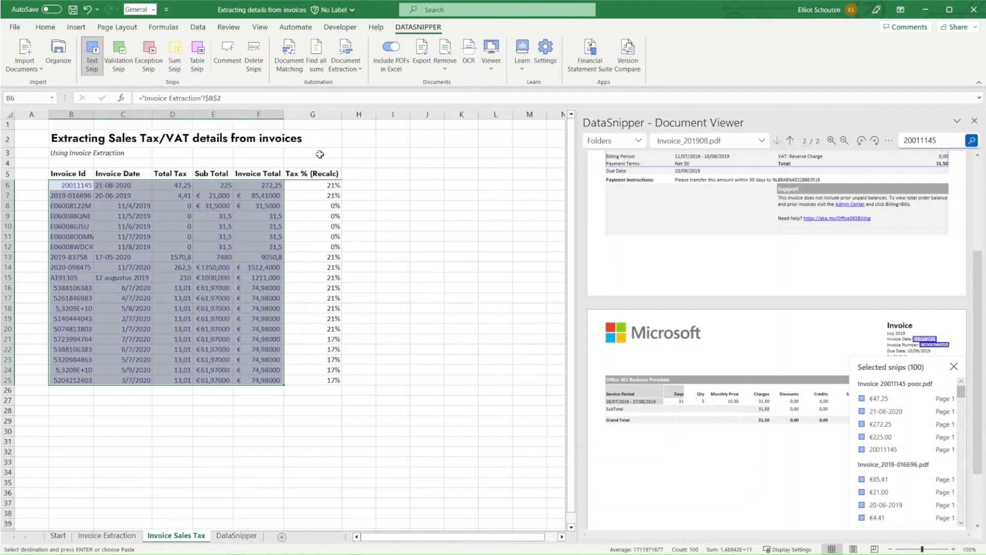
left_click(372, 200)
left_click(226, 199)
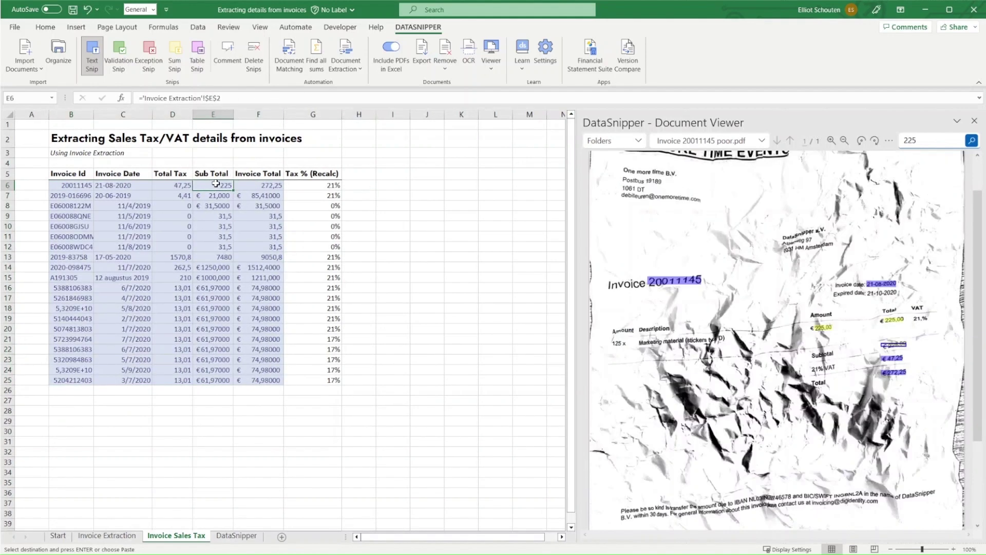
key("Down")
key("Down")
key("Down")
key("Down")
key("Down")
key("Down")
key("Down")
key("Down")
key("Down")
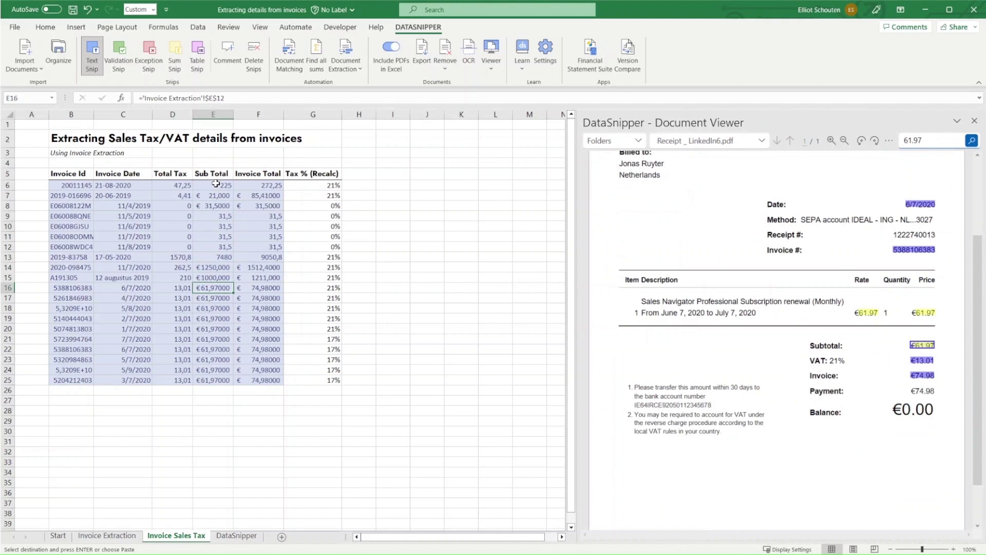
key("Down")
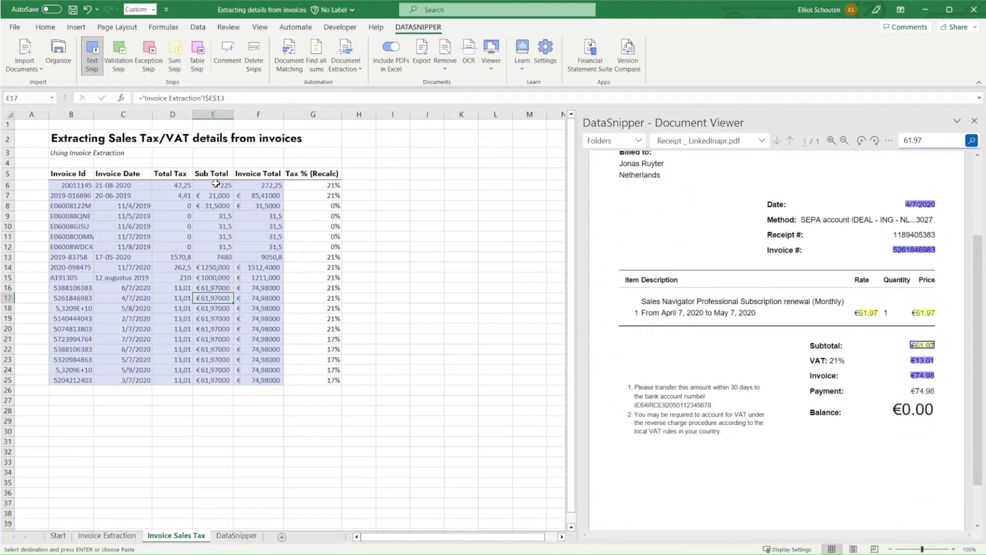
key("Down")
key("Down")
key("Down")
key("Down")
key("Down")
key("Down")
key("Down")
key("Down")
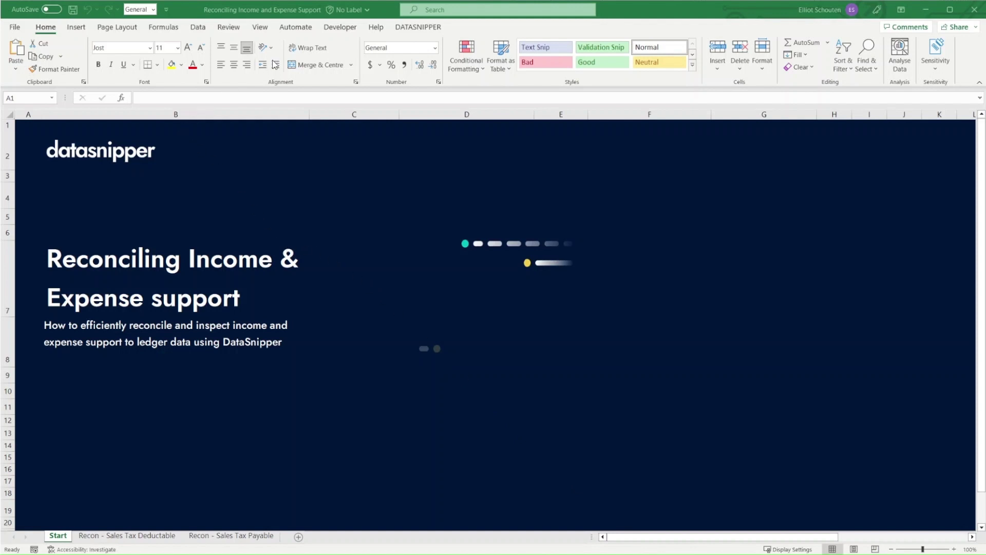
Step: Import the five Expenses folder PDFs into DataSnipper and view Invoice 20011145 poor.pdf
left_click(423, 32)
left_click(421, 29)
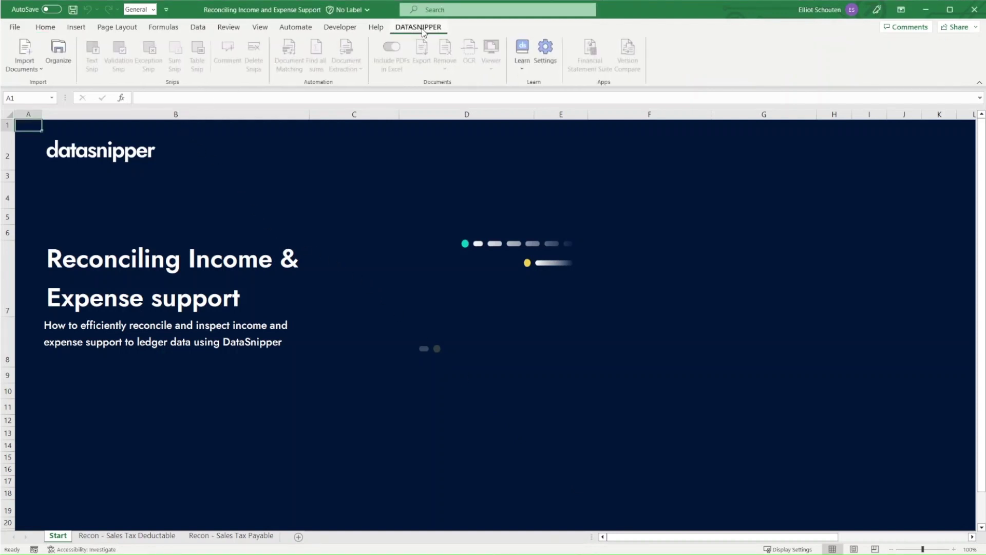
left_click(31, 50)
double_click(139, 79)
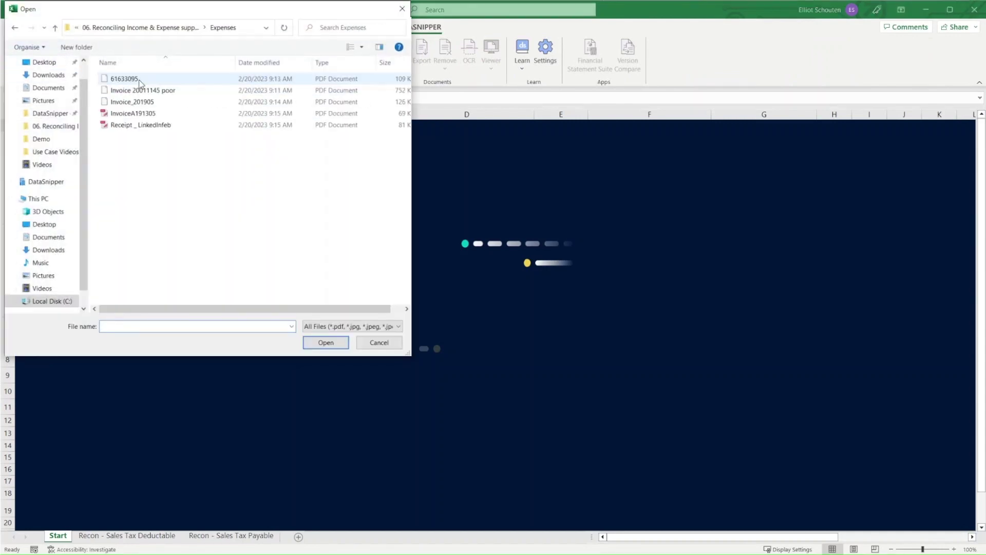
left_click_drag(174, 156, 161, 81)
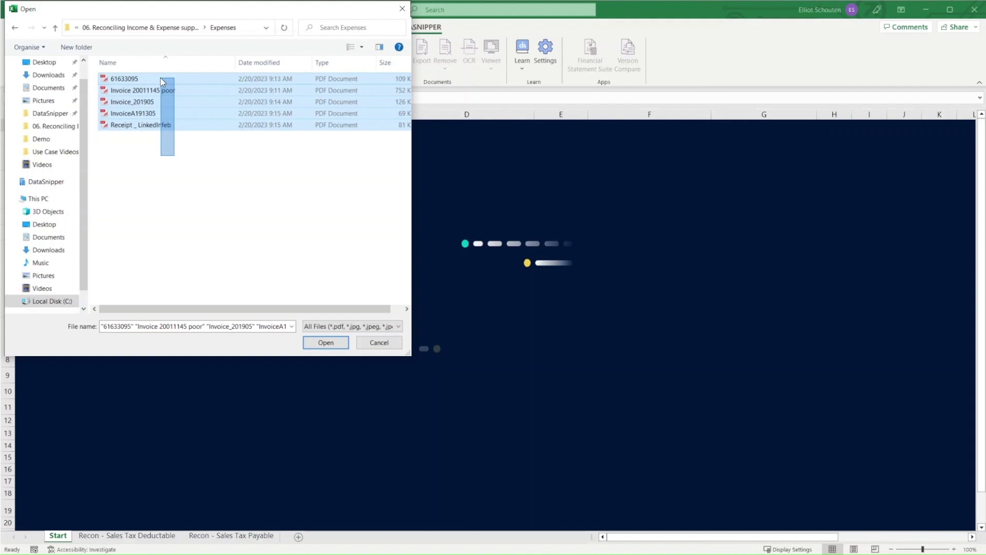
left_click(325, 343)
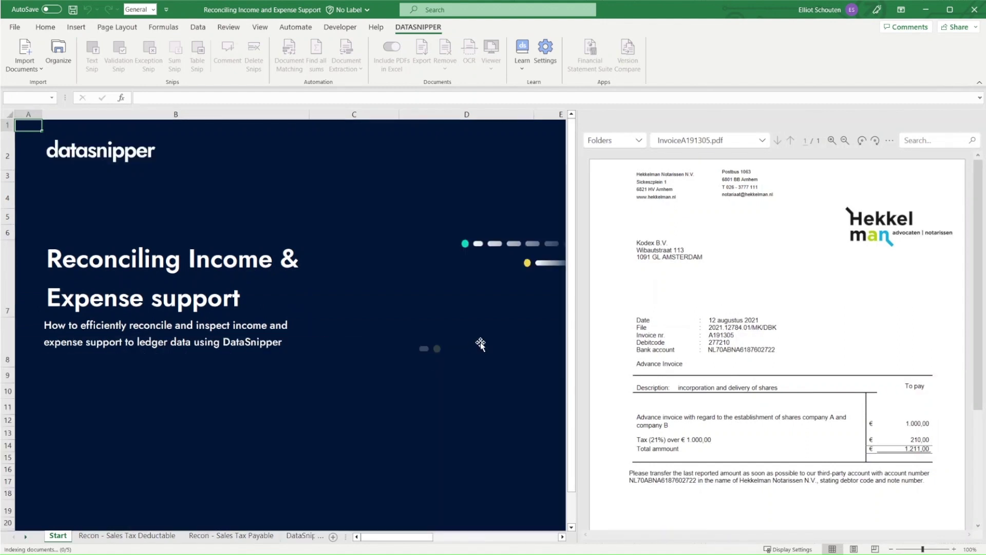
left_click(730, 142)
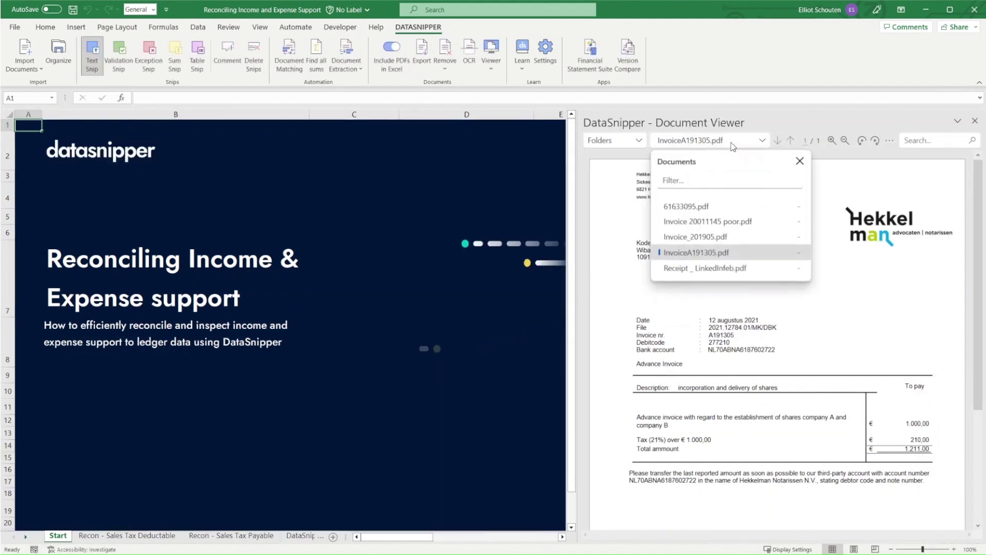
left_click(693, 221)
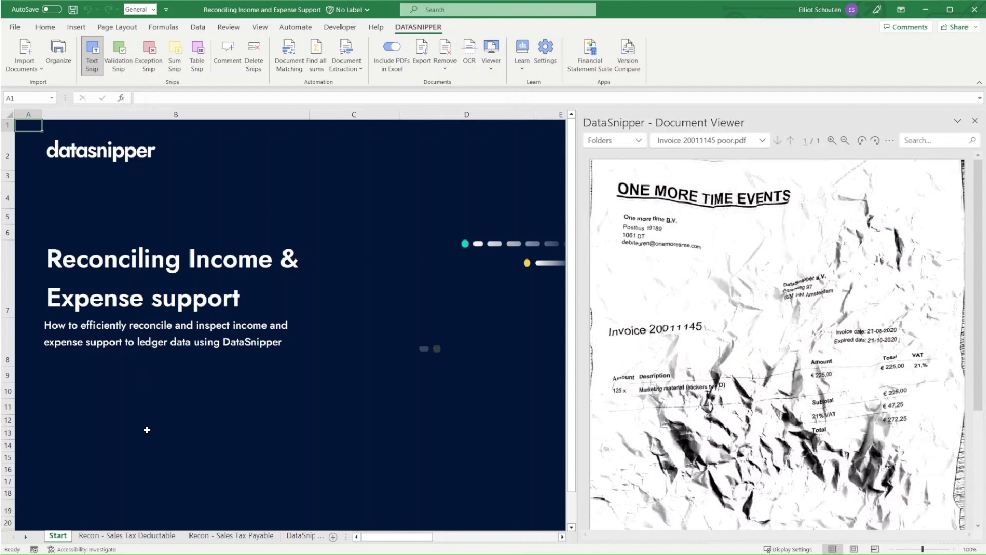
Step: Open Document Matching on the Recon - Sales Tax Deductable sheet
left_click(114, 537)
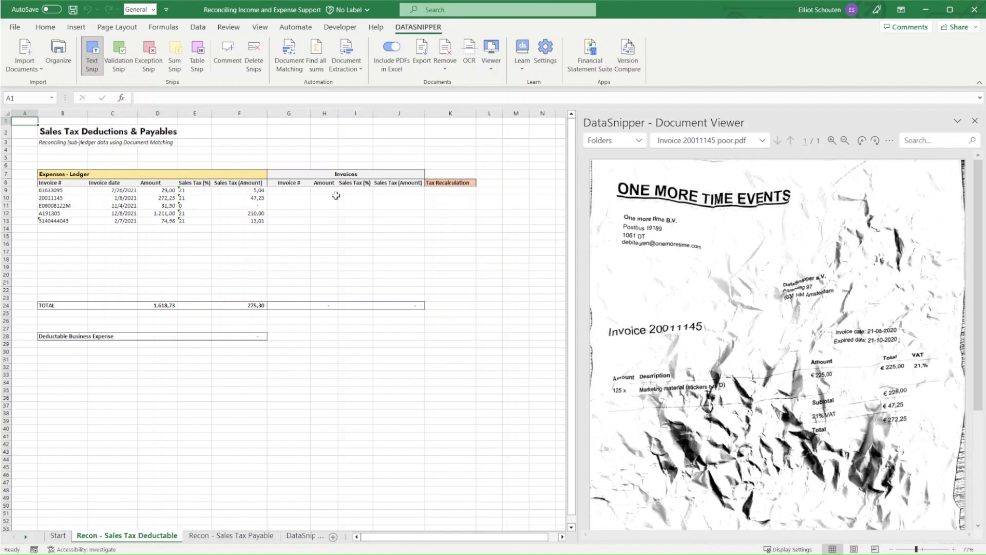
left_click(293, 64)
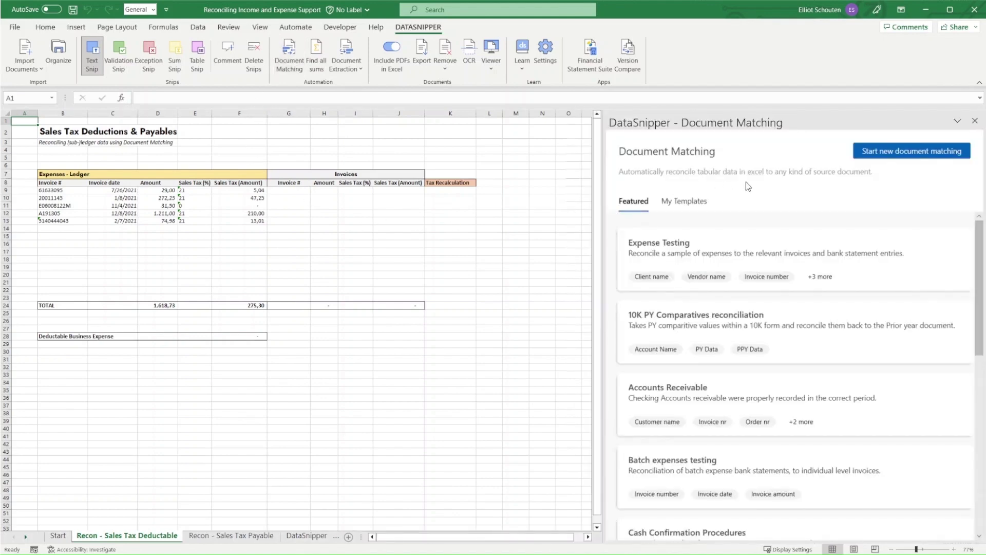
Step: Start a new matching with sample data B8:B13 and D8:F13 against all documents
left_click(869, 155)
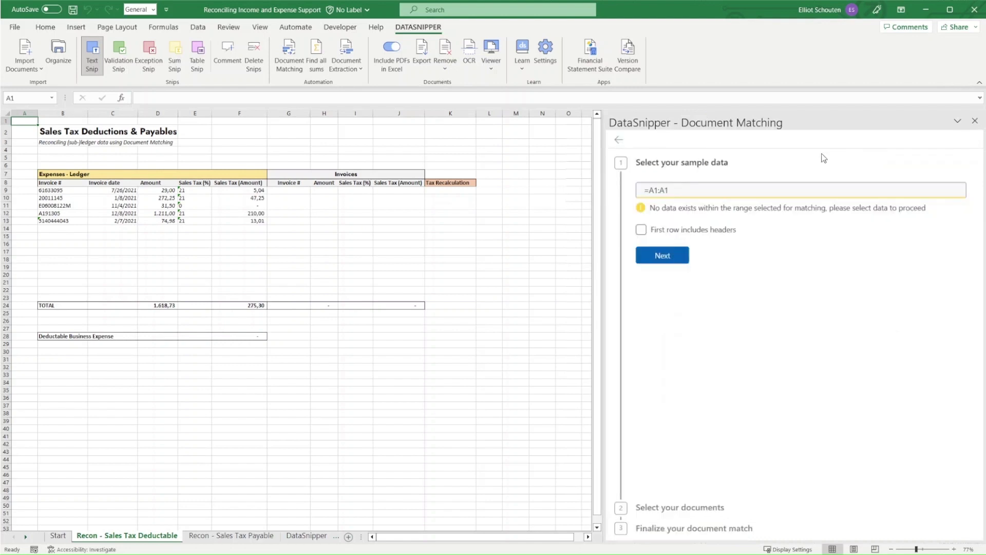
left_click_drag(720, 186, 609, 185)
key("BackSpace")
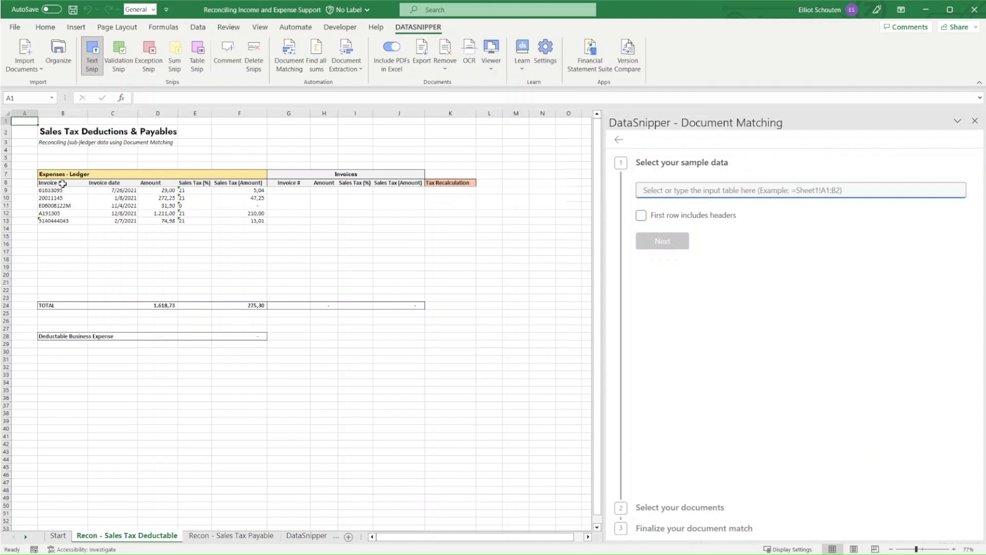
left_click_drag(62, 184, 55, 220)
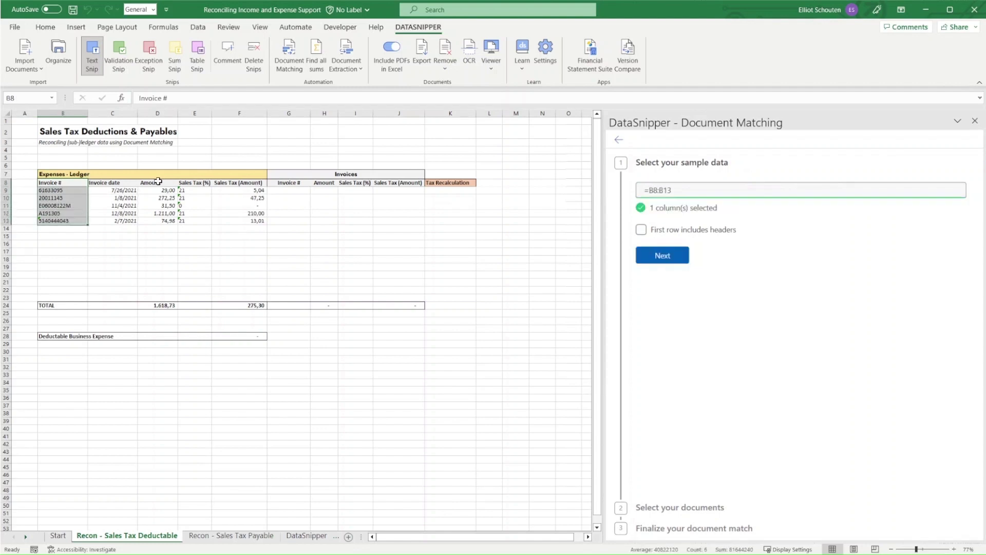
left_click_drag(158, 180, 238, 221)
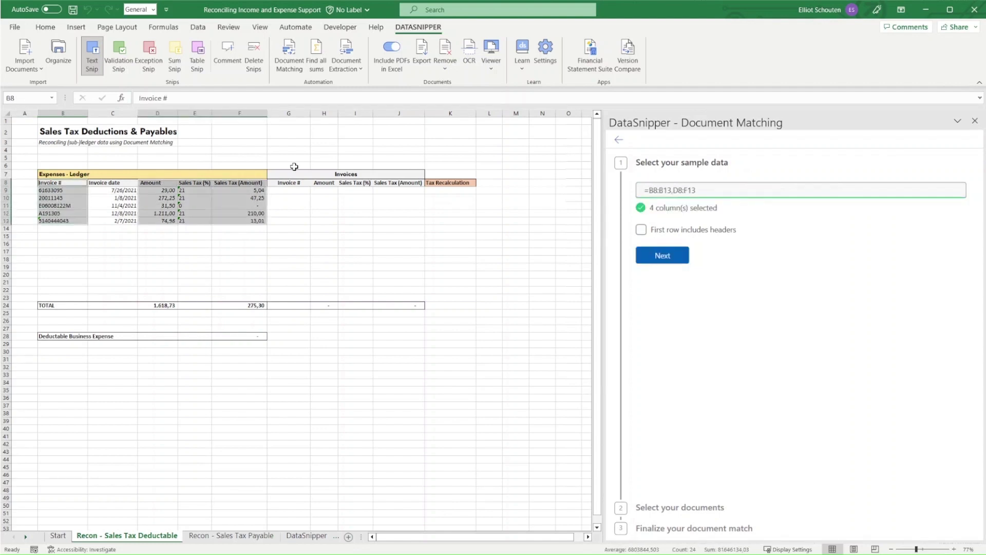
left_click(641, 229)
left_click(660, 259)
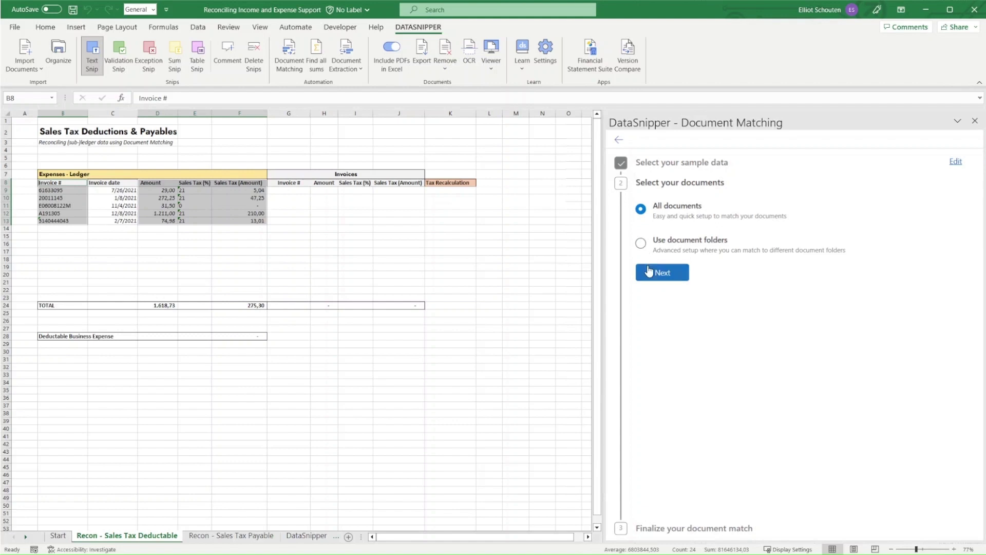
left_click(667, 274)
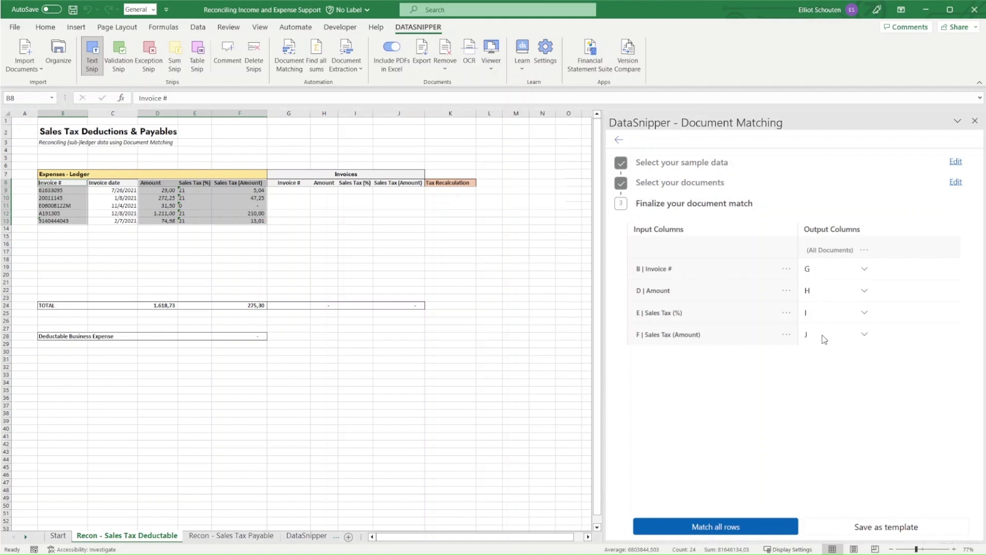
Step: Match all rows, then check row 9's matched invoice 61633095, amount and sales tax in G9–J9
left_click(733, 525)
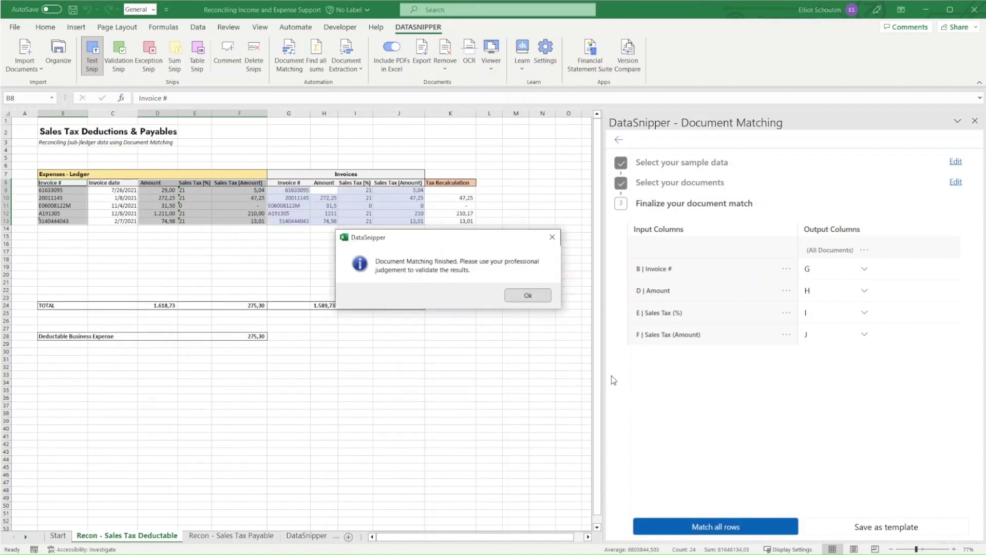
left_click(543, 297)
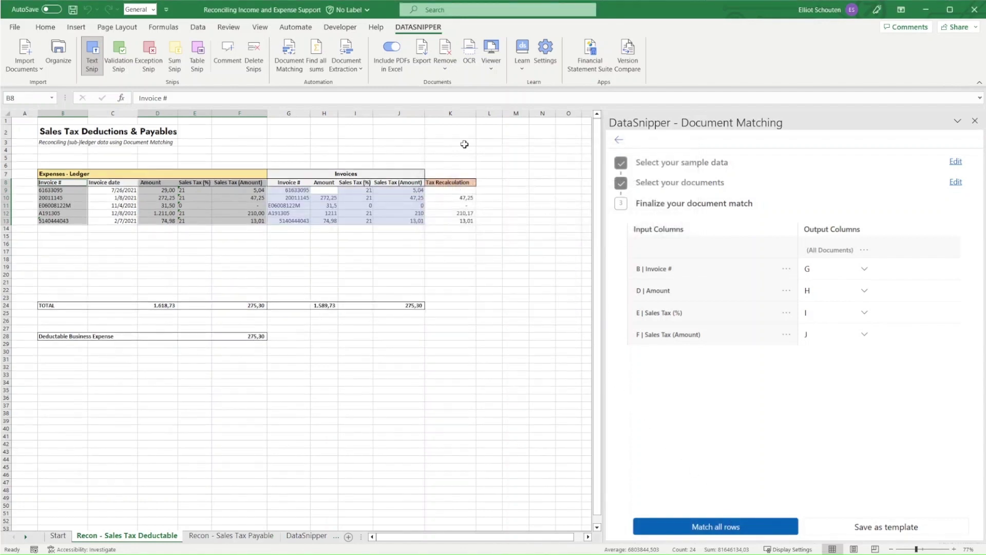
left_click(302, 190)
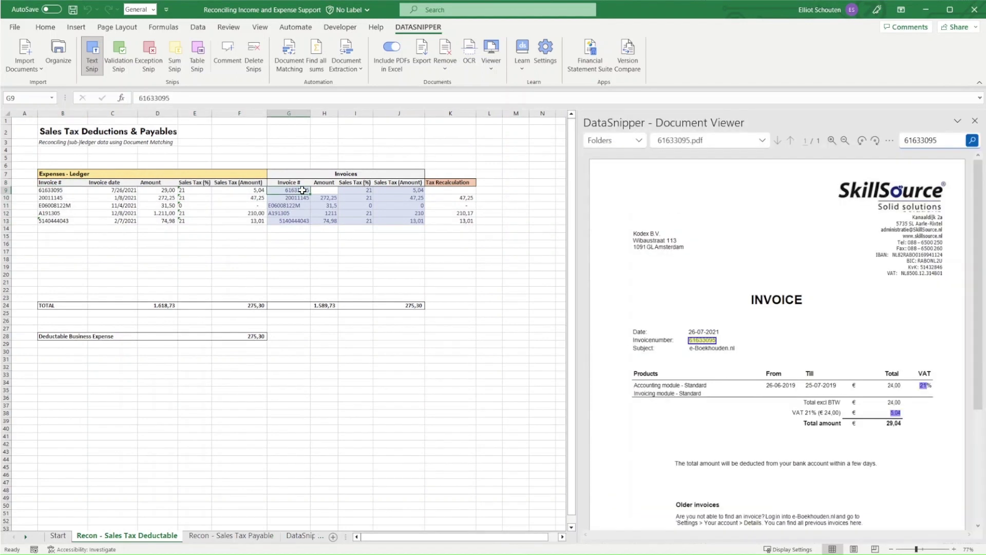
key("Right")
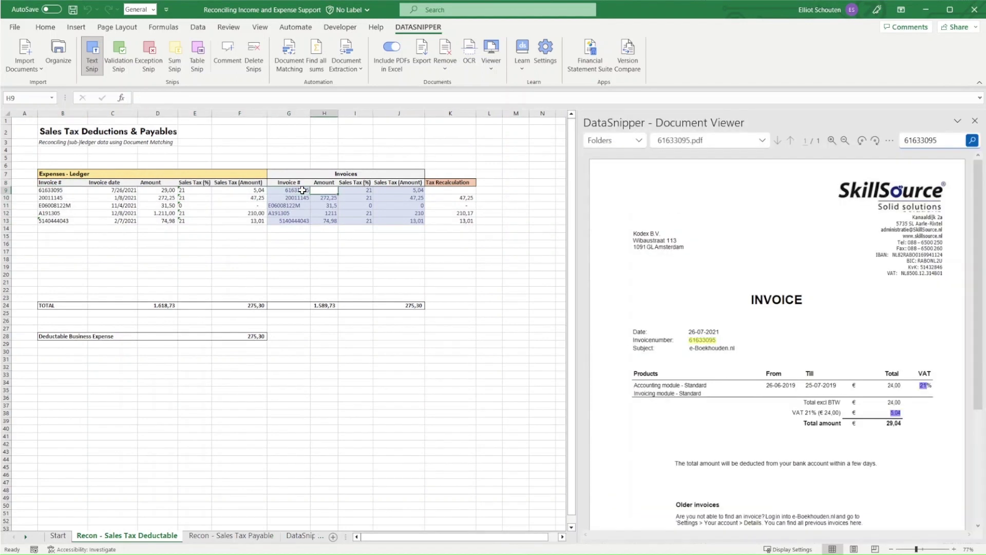
key("Right")
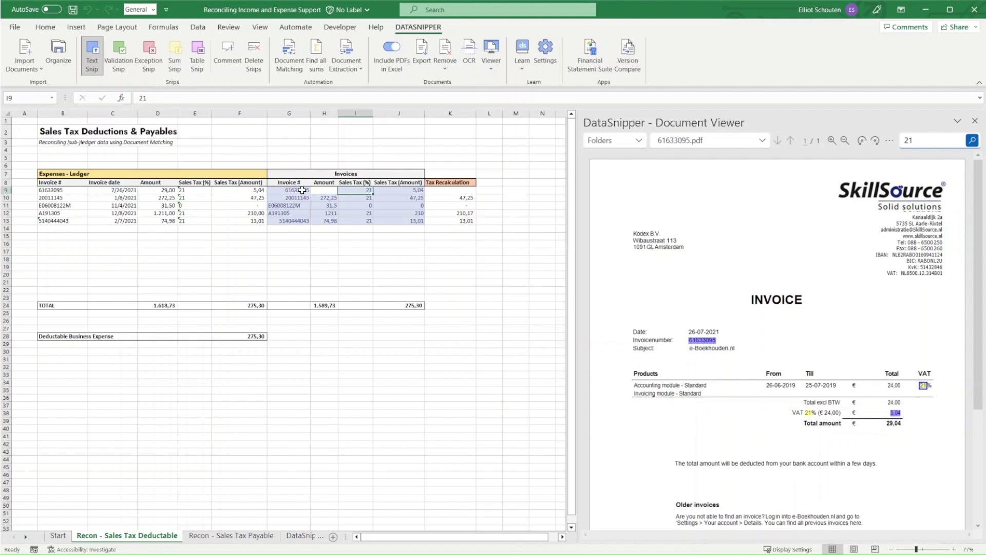
key("Right")
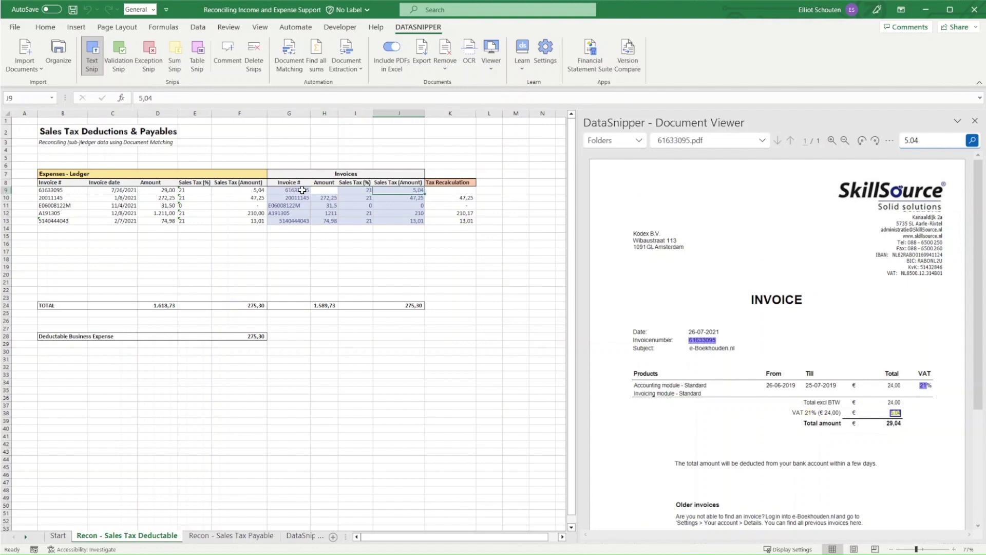
left_click(330, 191)
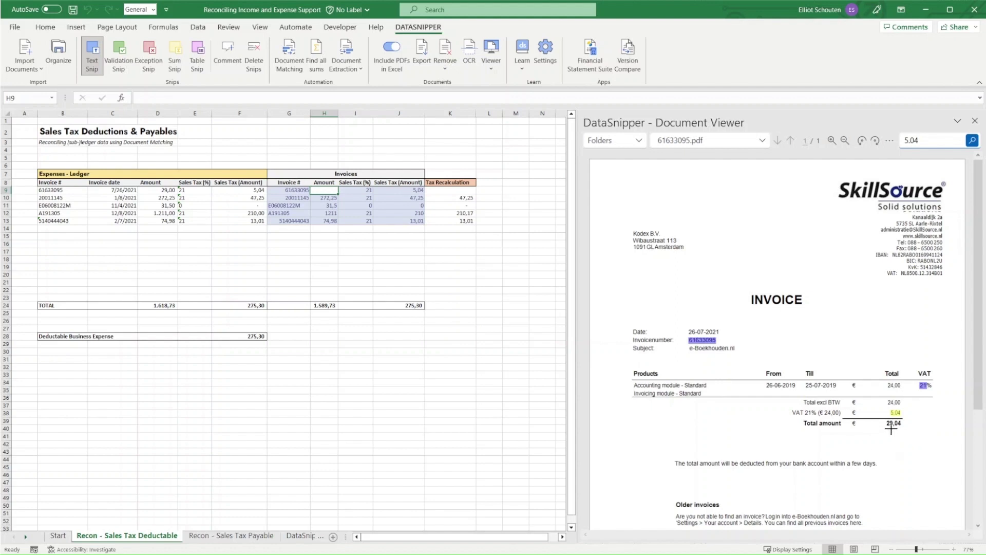
Step: Try an exception snip on the 29,04 total, then delete the snips
left_click(149, 57)
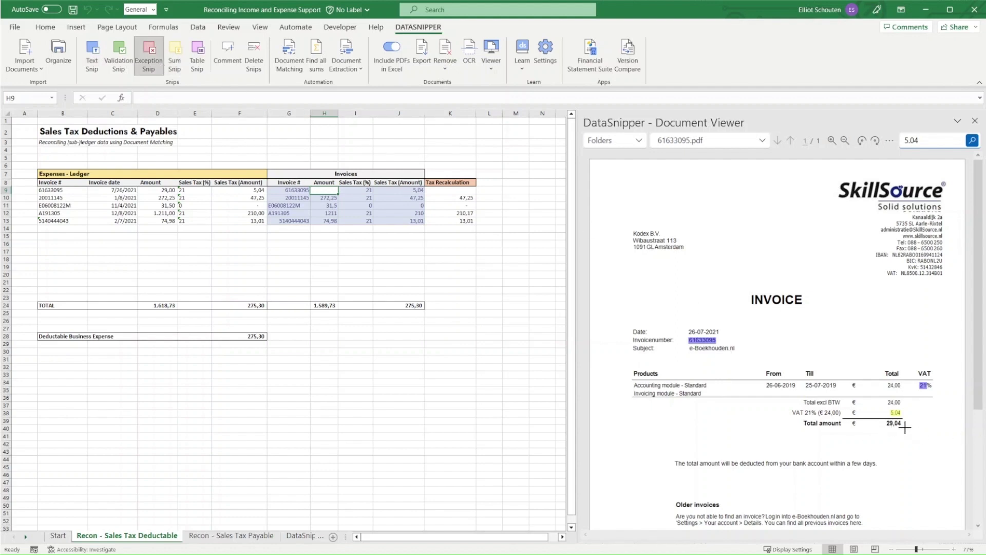
left_click_drag(905, 422, 882, 420)
left_click(263, 63)
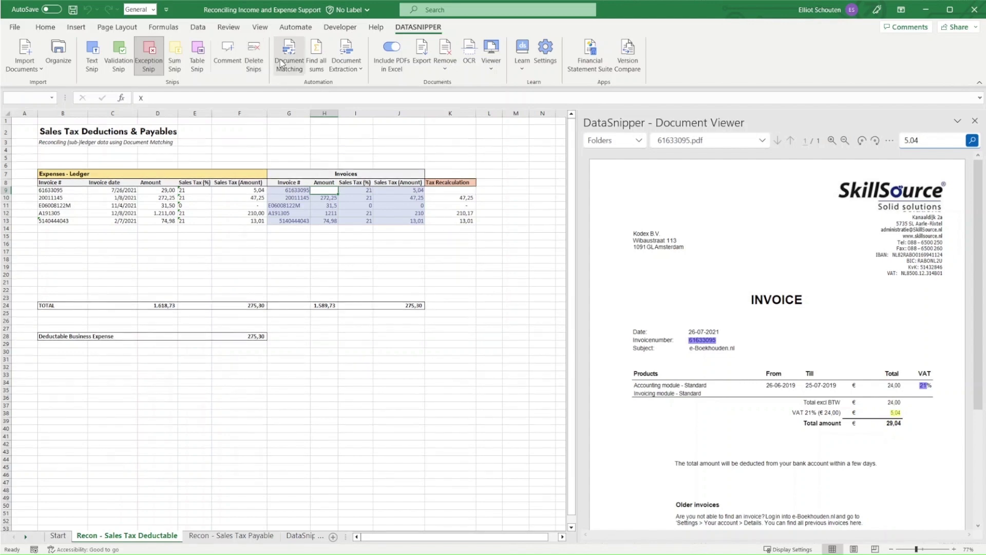
Step: Give the D | Amount column match a value threshold of 1
left_click(282, 62)
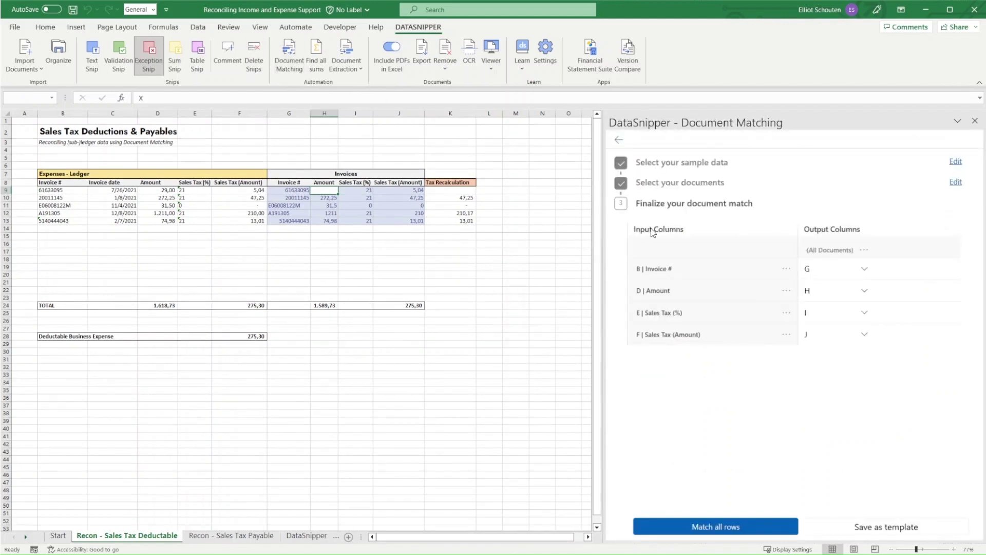
left_click(786, 293)
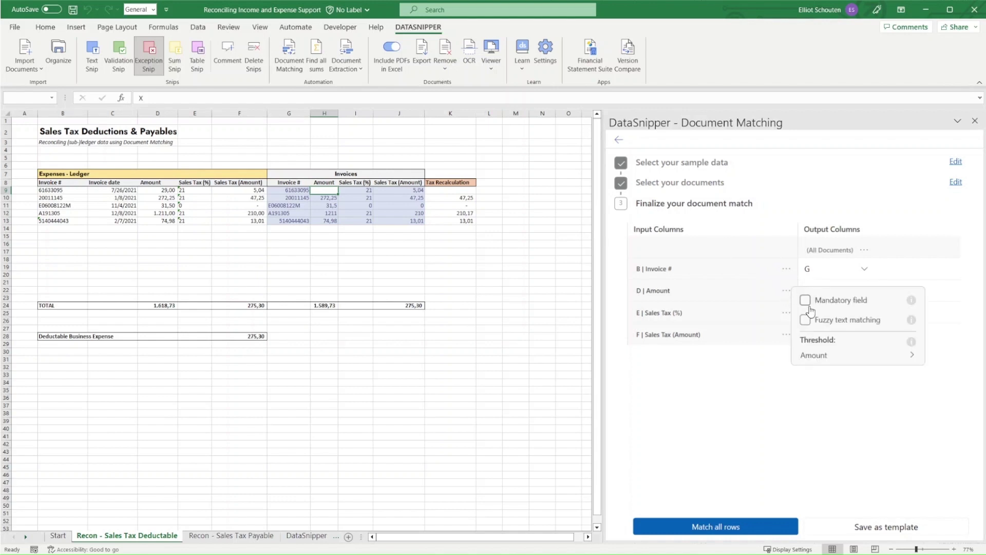
left_click(833, 358)
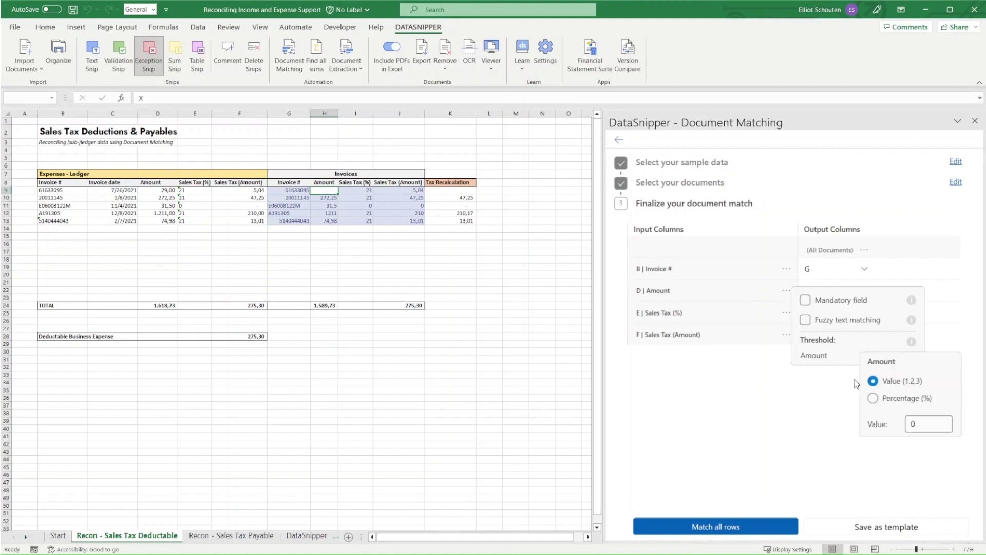
left_click(919, 422)
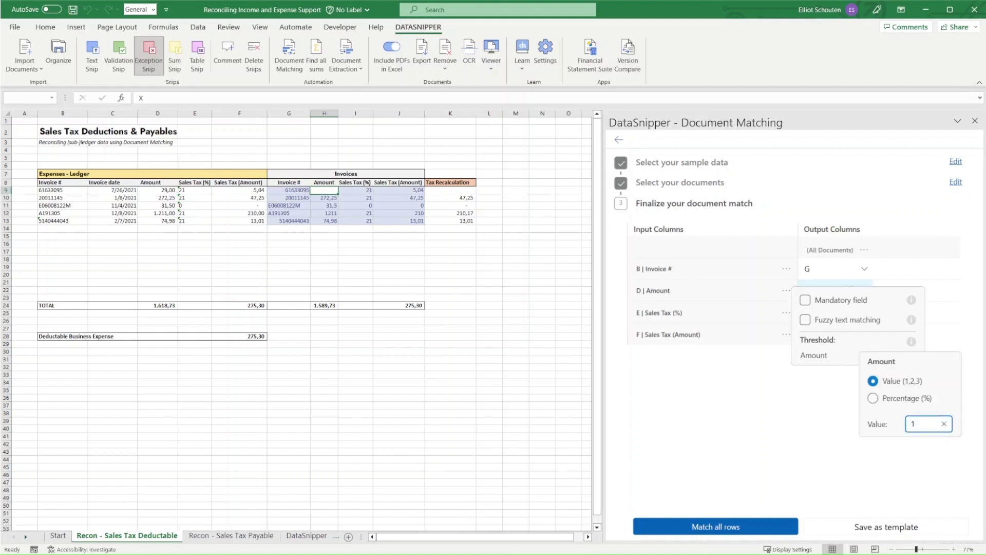
key("Escape")
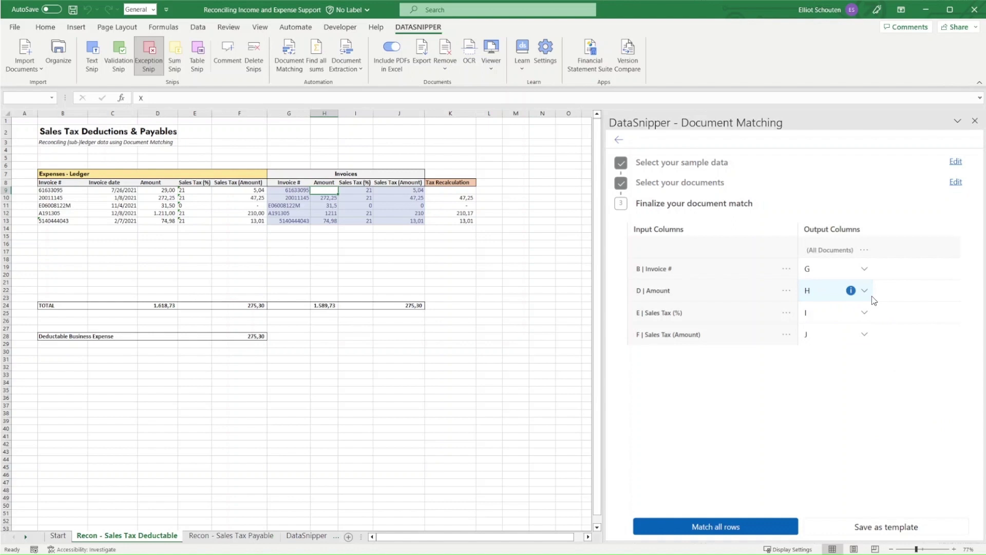
Step: Rerun Document Matching on all rows, overwriting existing matches, so H9 becomes 29,04
left_click(732, 529)
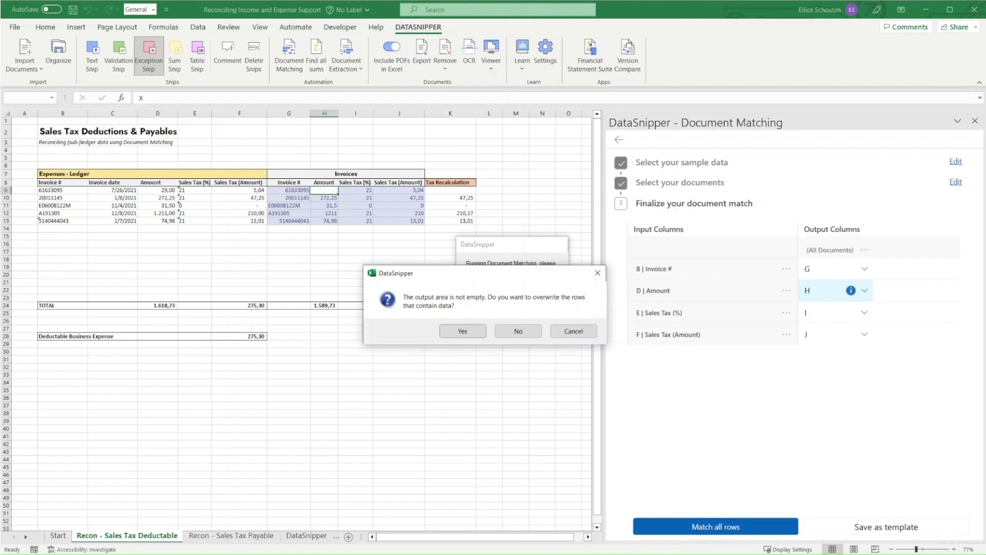
left_click(462, 331)
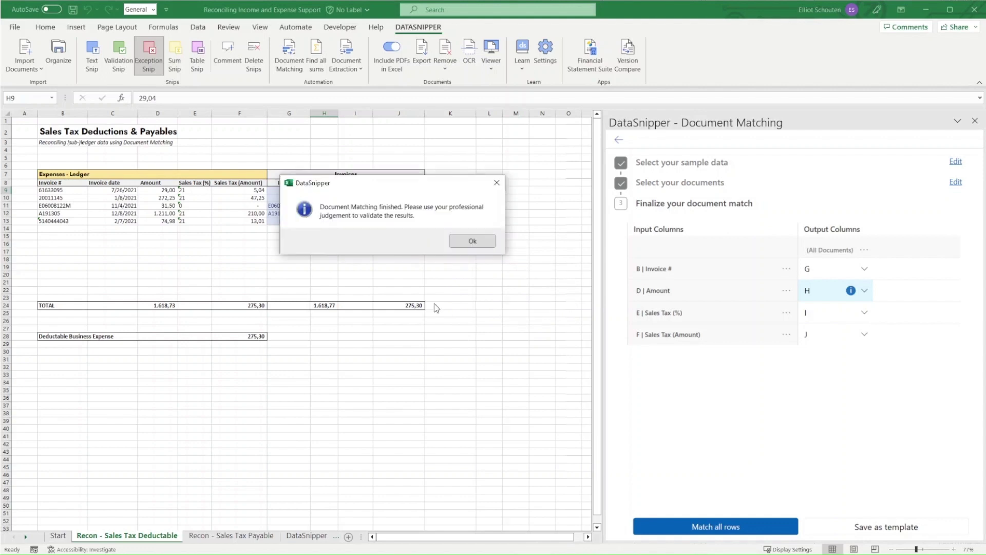
left_click(473, 237)
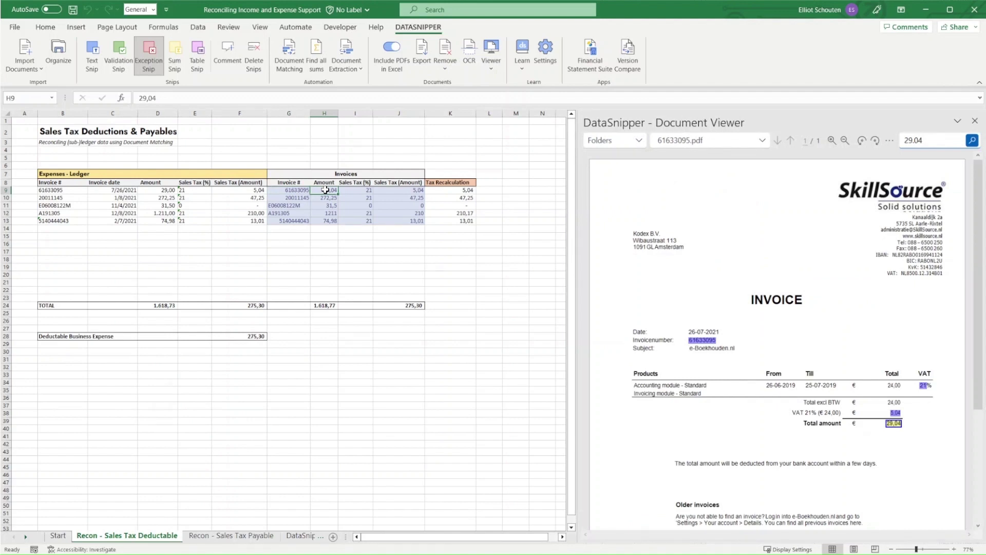
Step: Move to J11 to view Invoice_201905.pdf behind row 11's matched sales tax of 0
key("Right")
key("Right")
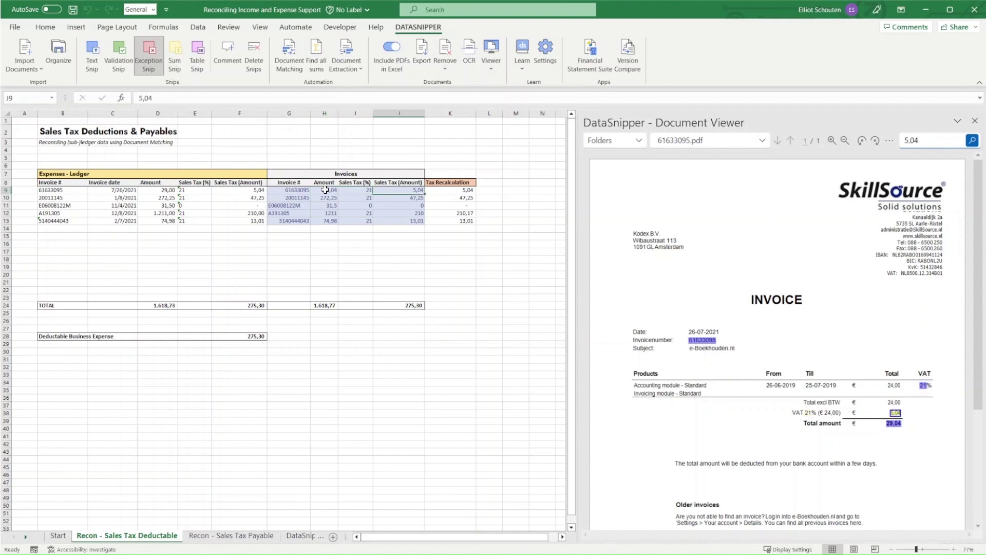
key("Down")
key("Down")
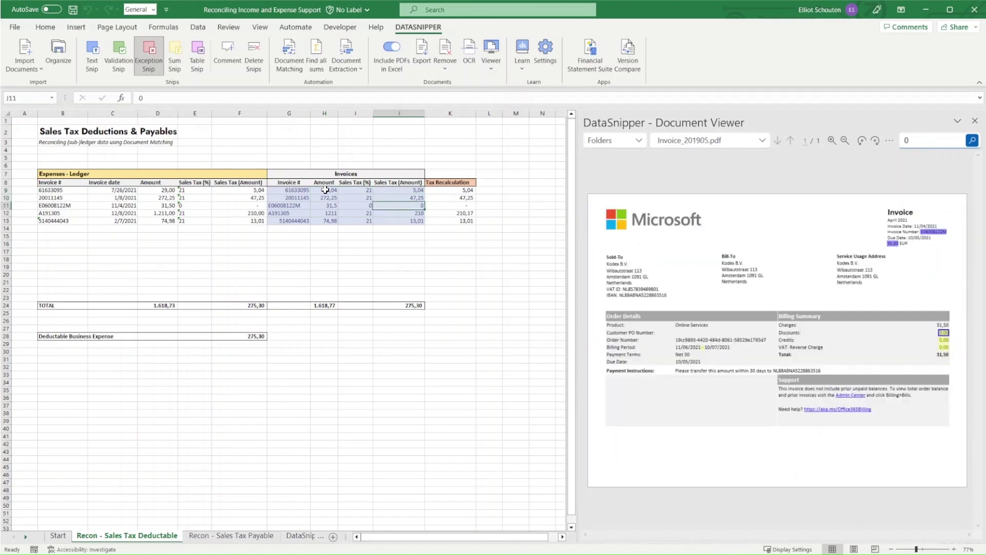